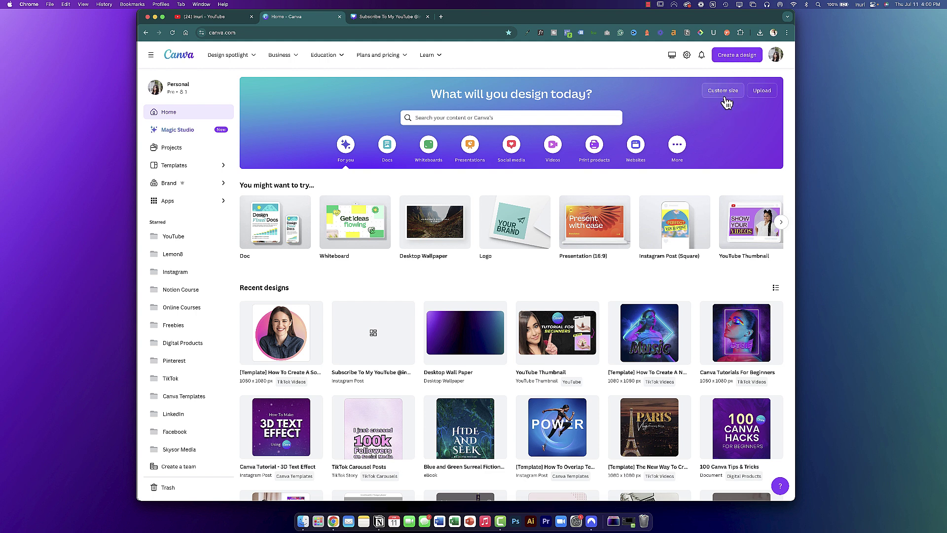
- Switch to the open Subscribe To My YouTube design and add a blank page after page 2
left_click(730, 57)
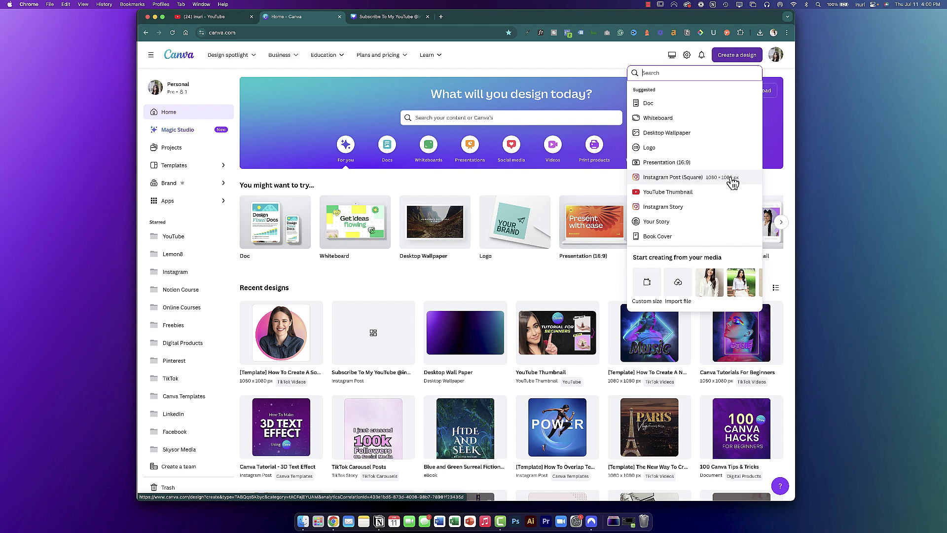
left_click(647, 291)
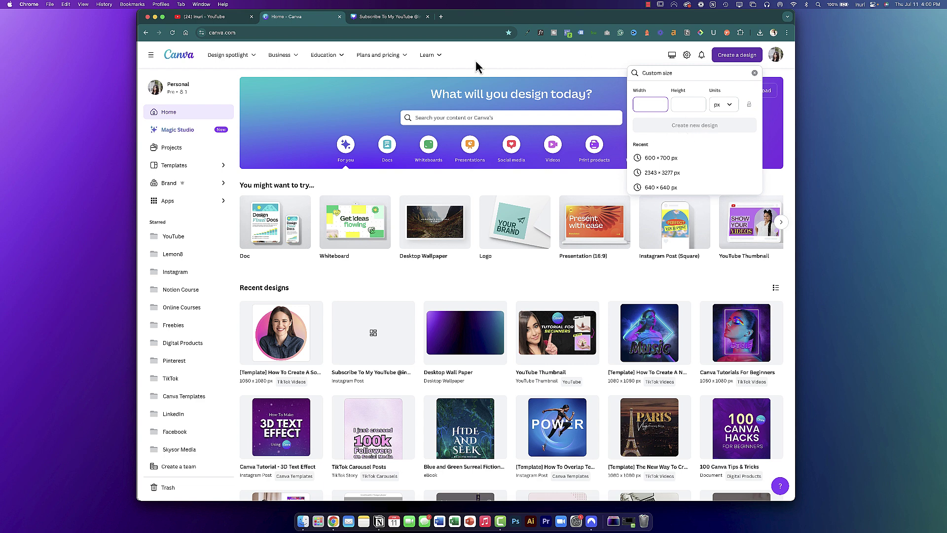
left_click(385, 18)
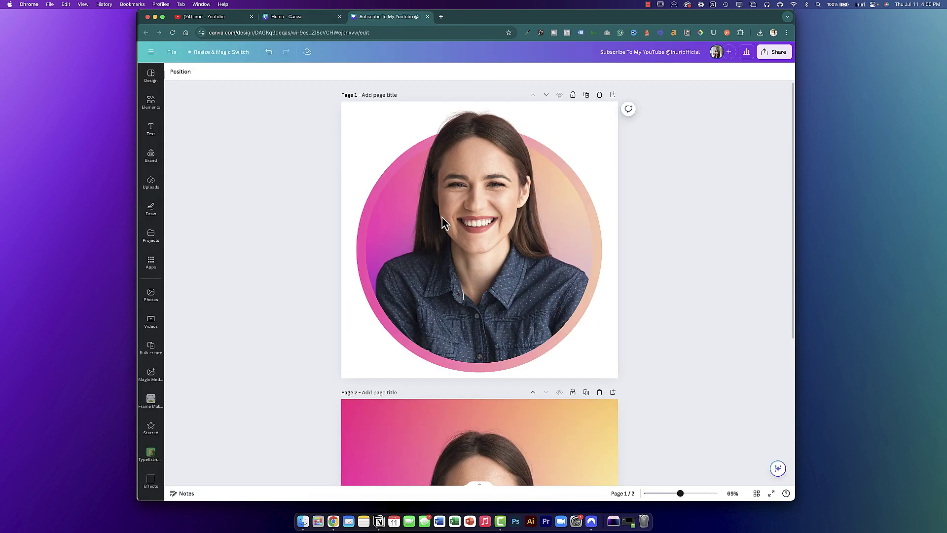
scroll(344, 312, "down", 5)
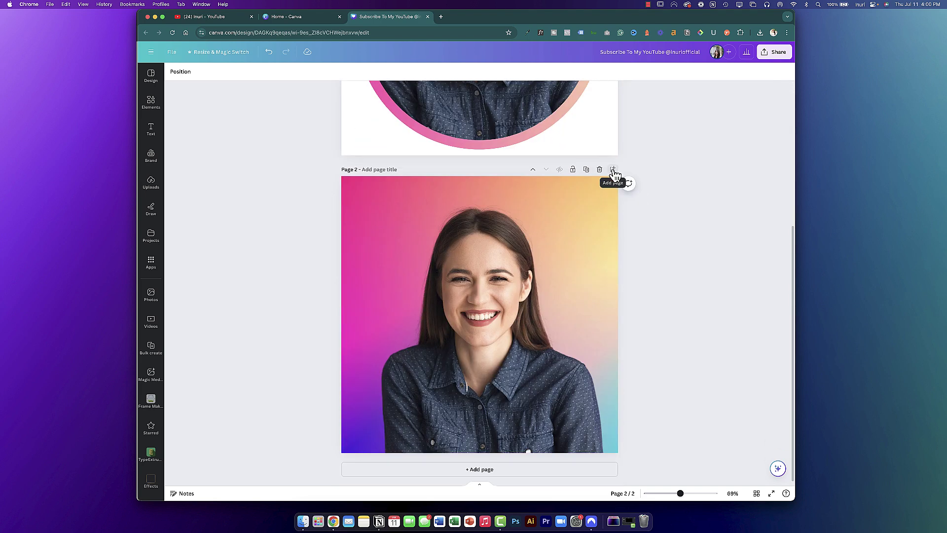
left_click(613, 170)
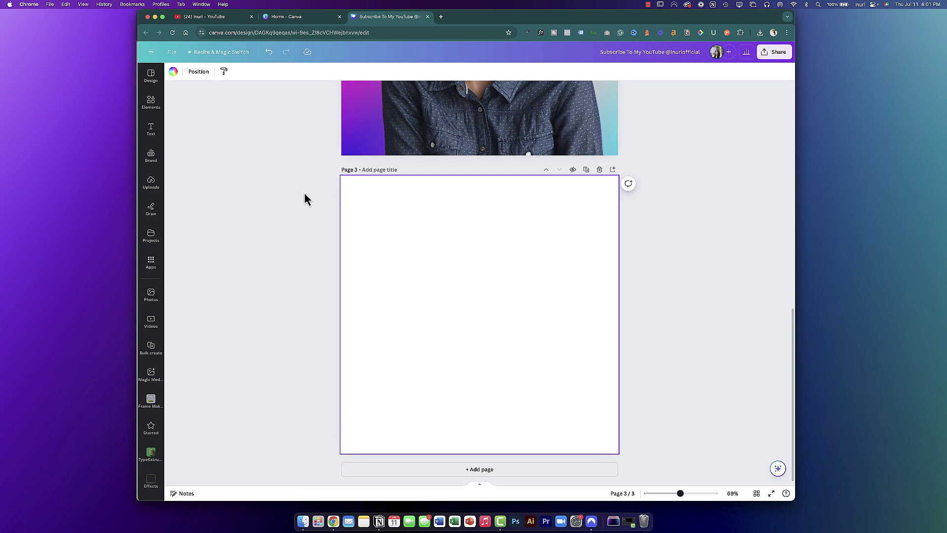
- Place the recently used photo of the smiling woman on a pink background onto page 3
left_click(153, 182)
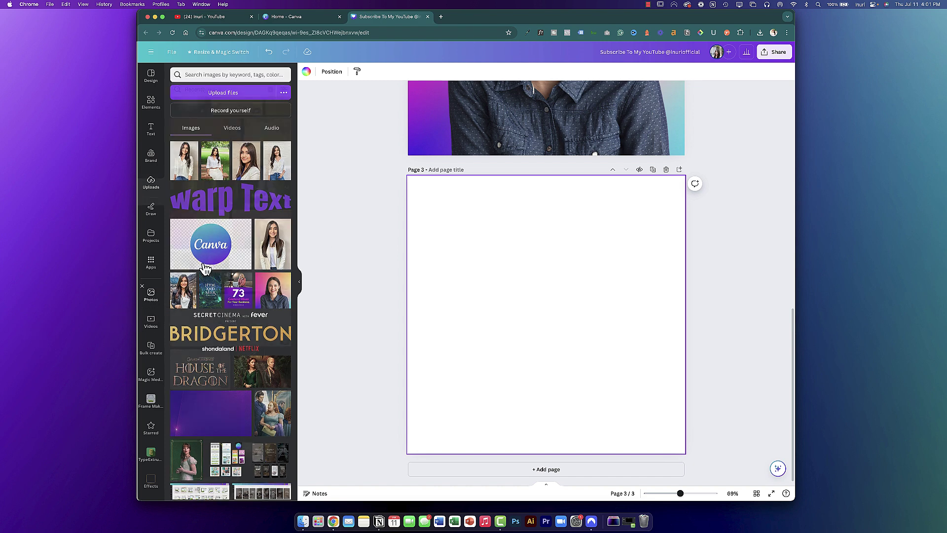
left_click(151, 295)
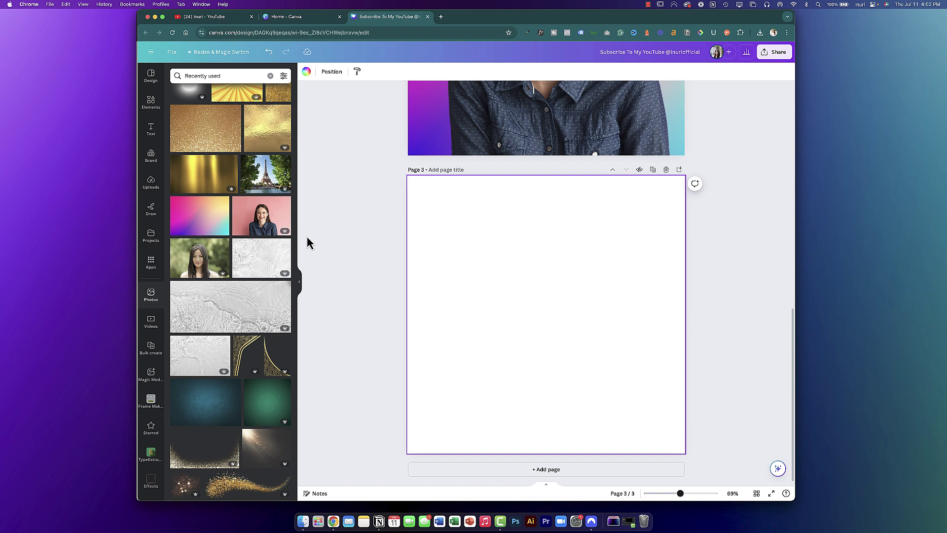
mouse_move(275, 231)
left_click(266, 219)
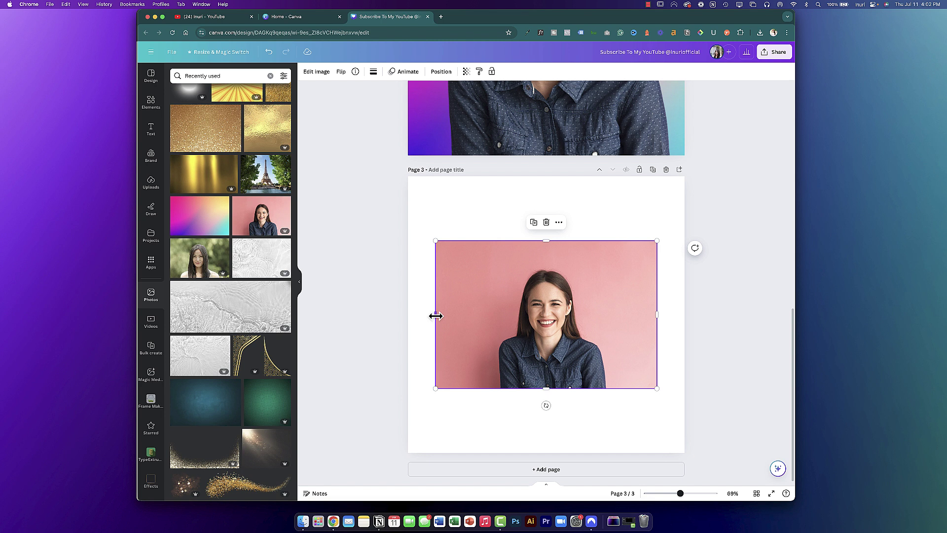
- Crop the portrait's sides and upper edge to a roughly square frame around the woman
left_click_drag(436, 316, 483, 315)
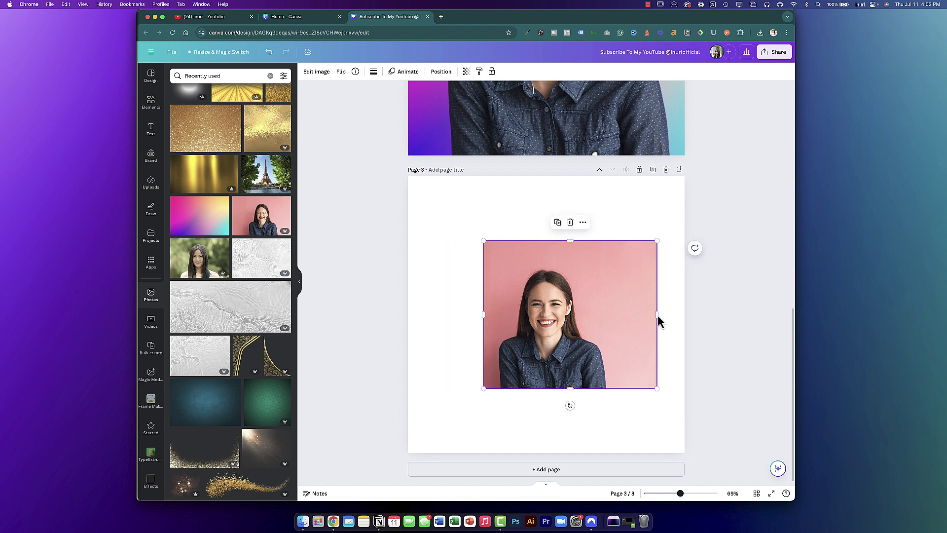
left_click_drag(658, 314, 613, 314)
left_click_drag(548, 240, 547, 257)
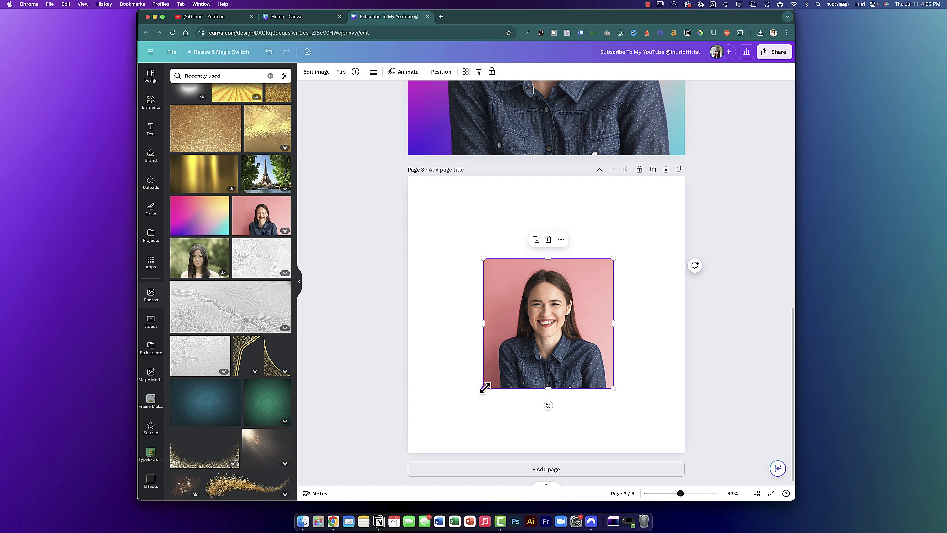
- Enlarge the cropped portrait and center it along the lower edge of page 3
left_click_drag(485, 389, 415, 417)
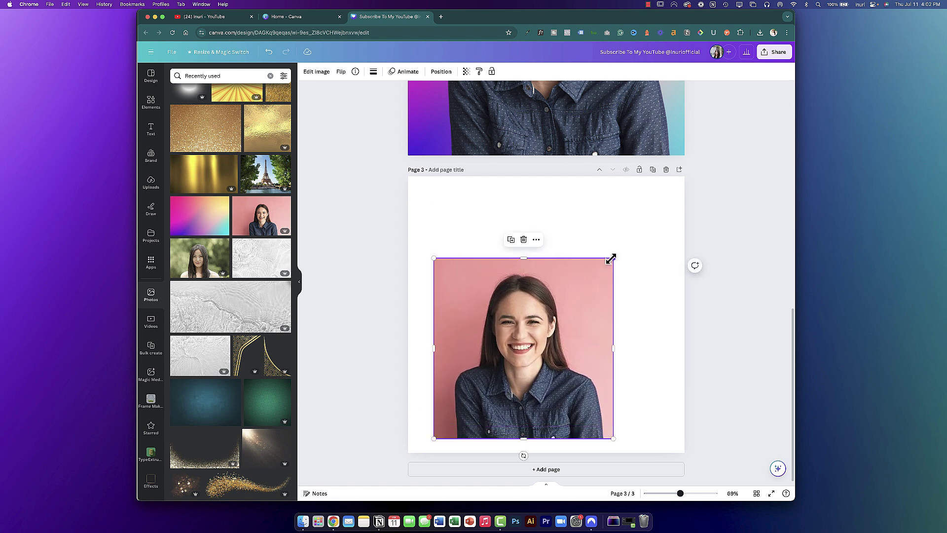
left_click_drag(612, 258, 656, 240)
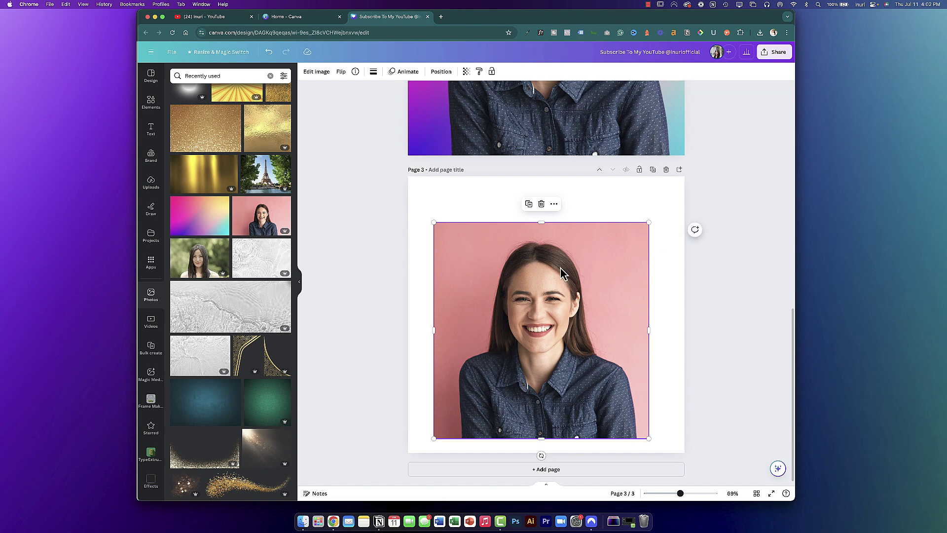
left_click_drag(539, 272, 546, 285)
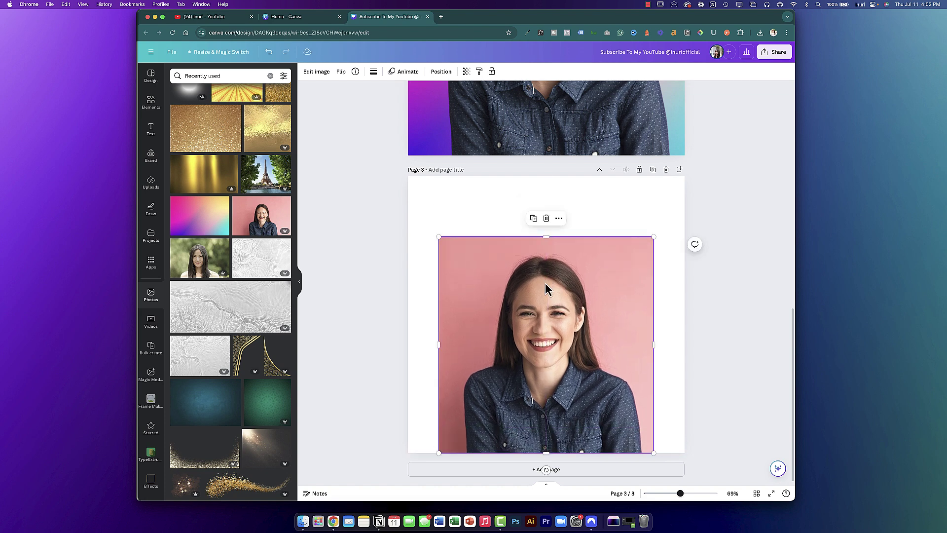
left_click(678, 287)
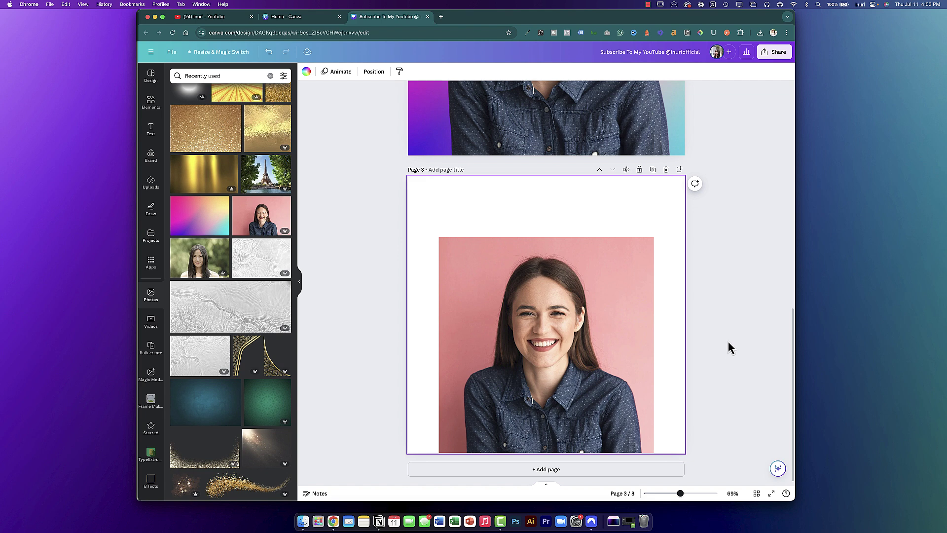
- Remove the pink background from the portrait on page 3 with BG Remover
left_click(520, 328)
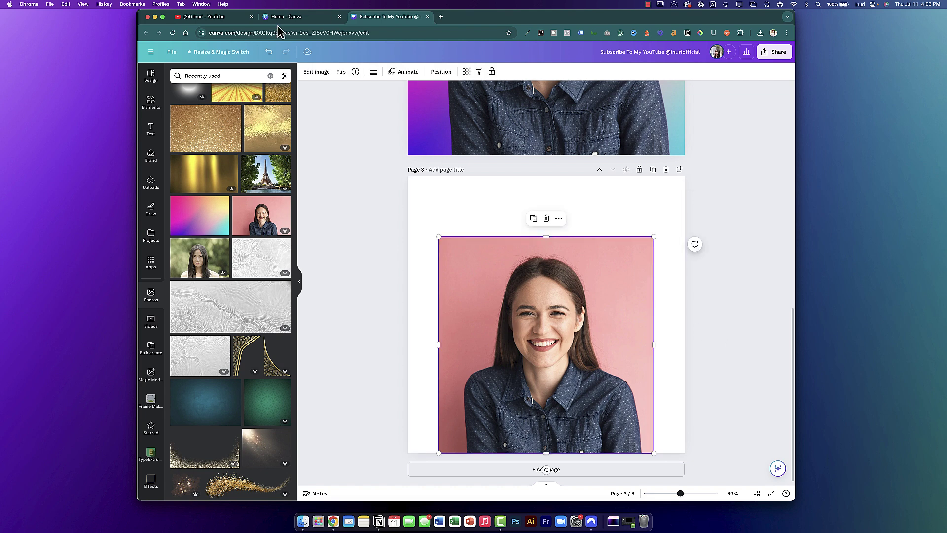
left_click(316, 72)
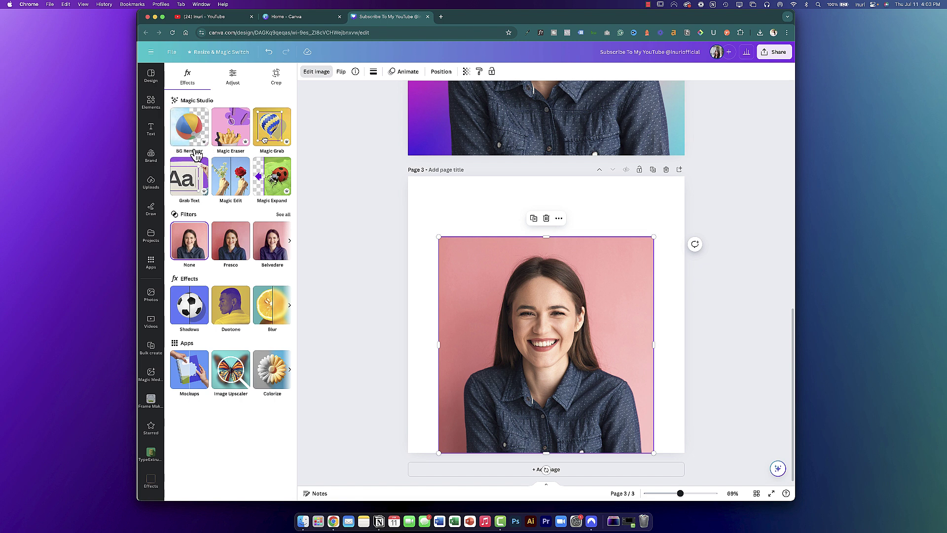
left_click(192, 126)
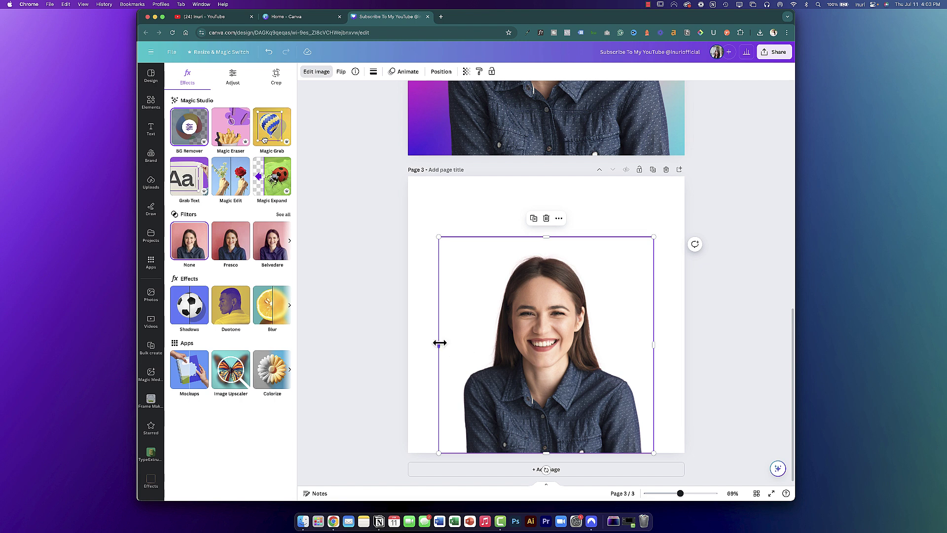
- Crop the empty margins around the cutout, then enlarge it and center the woman at the lower edge of page 3
left_click_drag(452, 343, 458, 342)
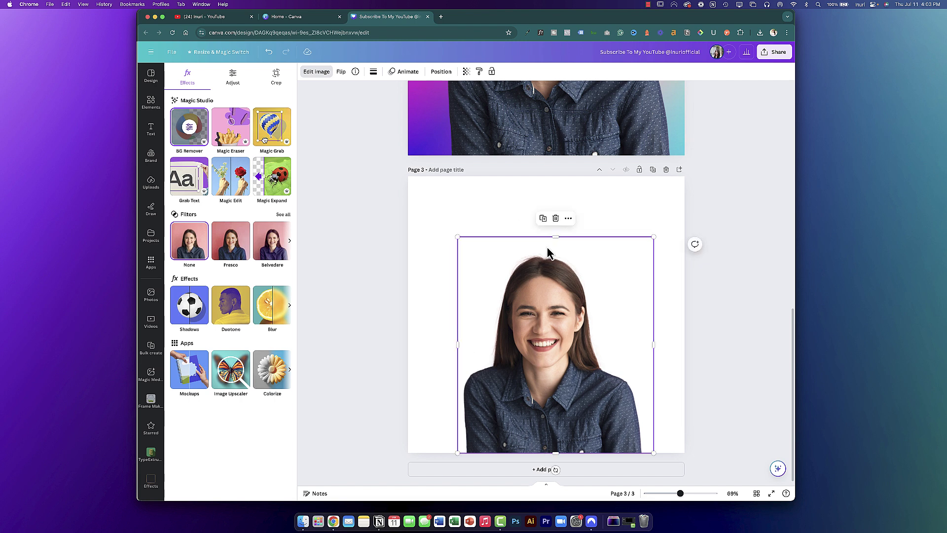
left_click_drag(555, 238, 555, 250)
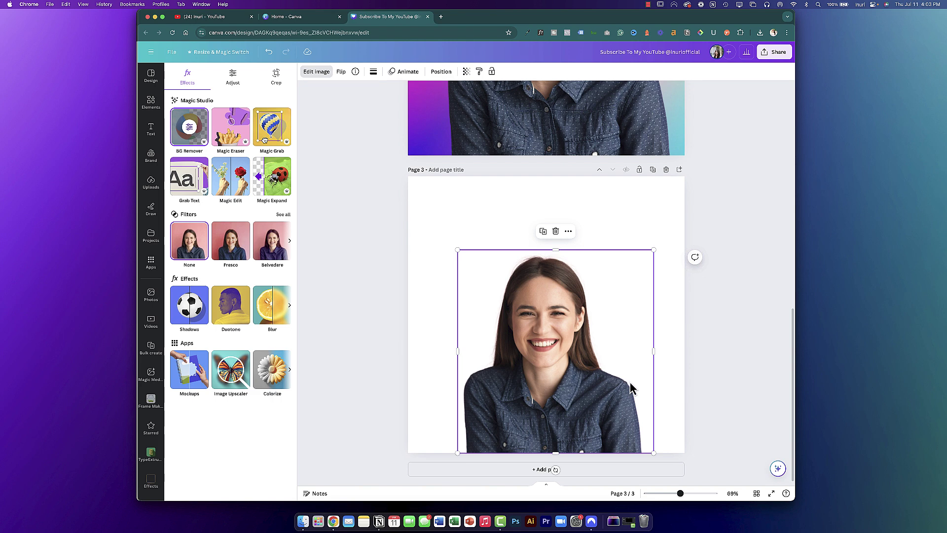
left_click_drag(652, 351, 643, 351)
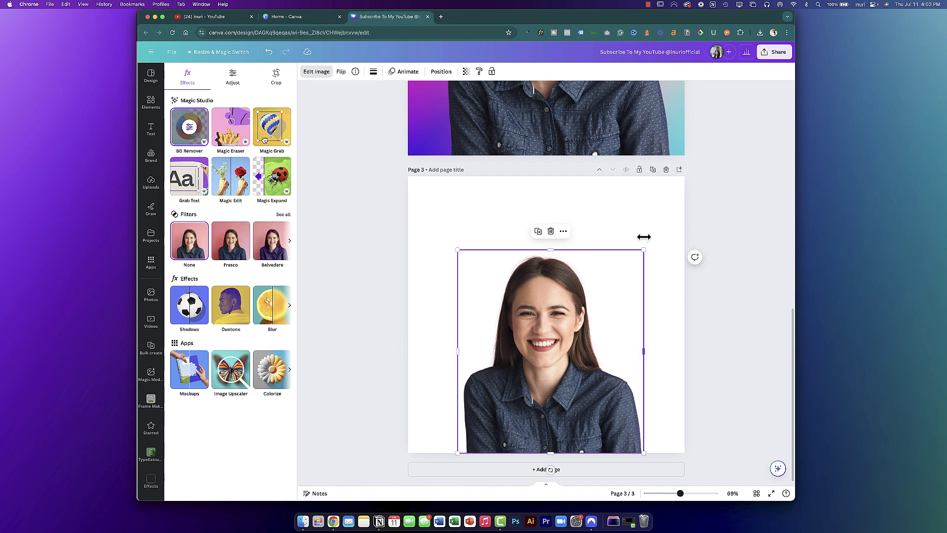
left_click_drag(644, 252, 693, 226)
left_click_drag(586, 284, 577, 282)
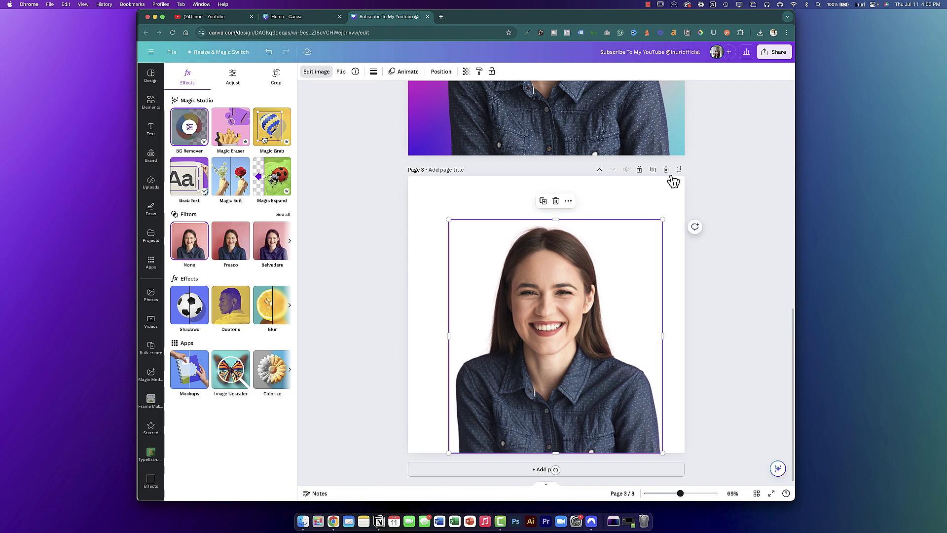
left_click(676, 198)
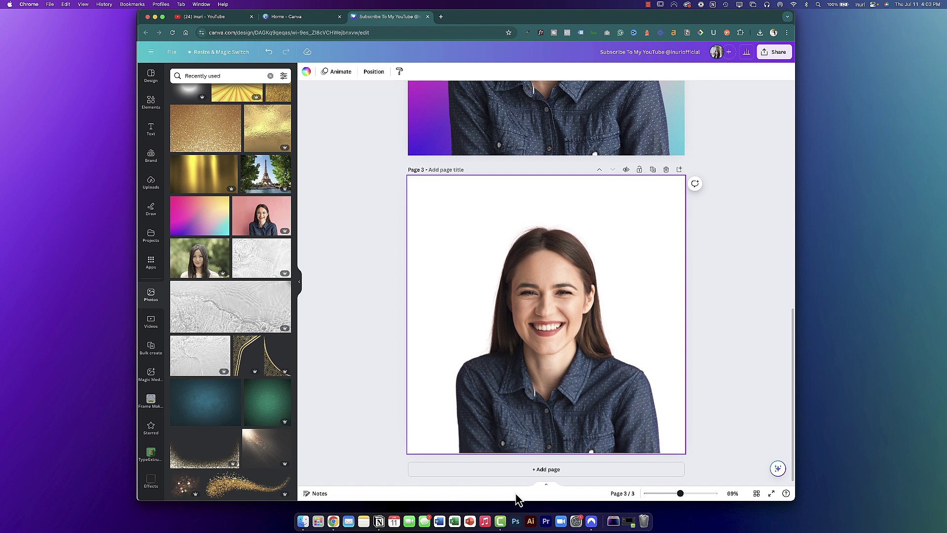
- Add page 4 and place the original pink-background portrait on it, resized and cropped to cover the whole page
left_click(531, 471)
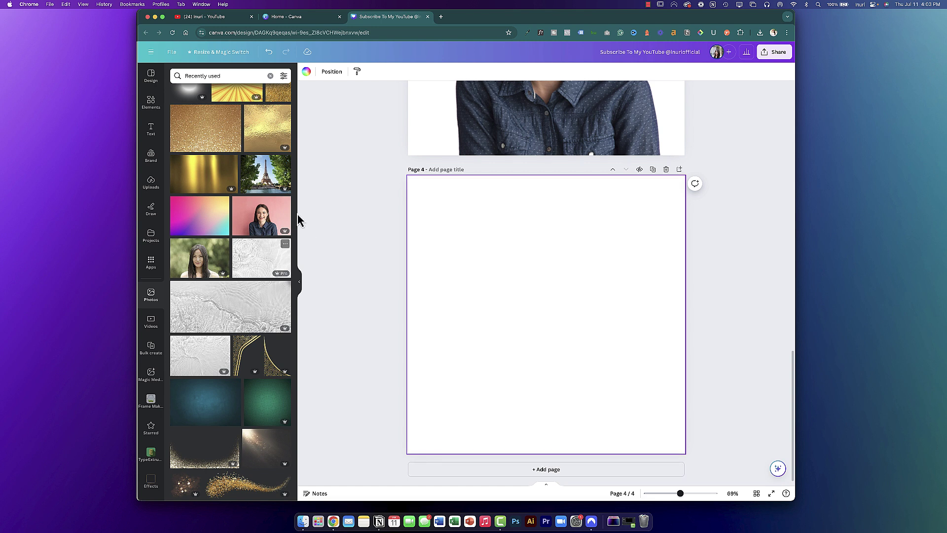
left_click(261, 219)
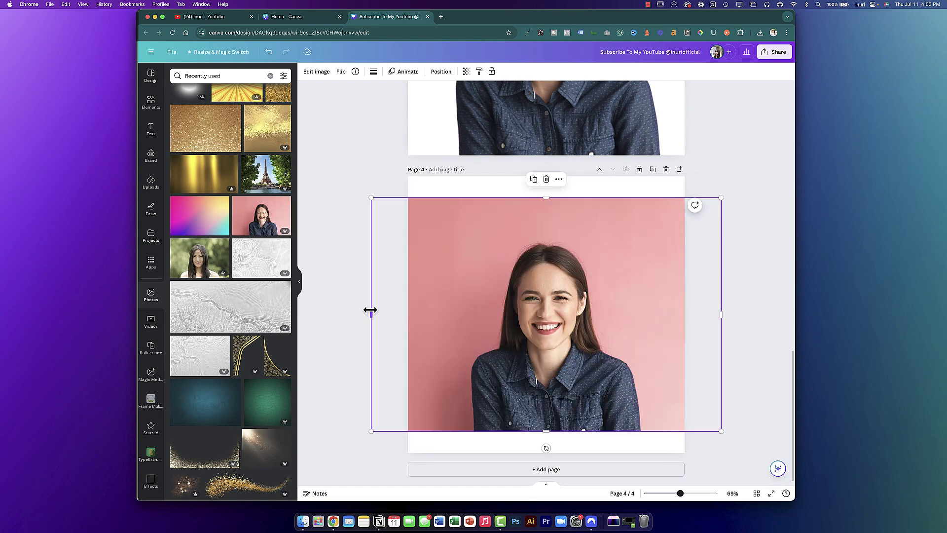
left_click_drag(371, 312, 400, 309)
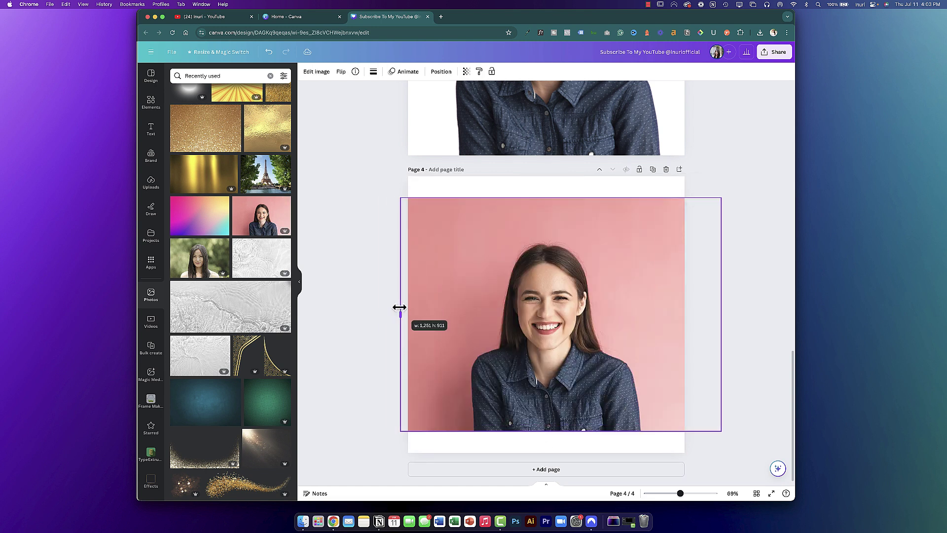
left_click_drag(561, 197, 561, 176)
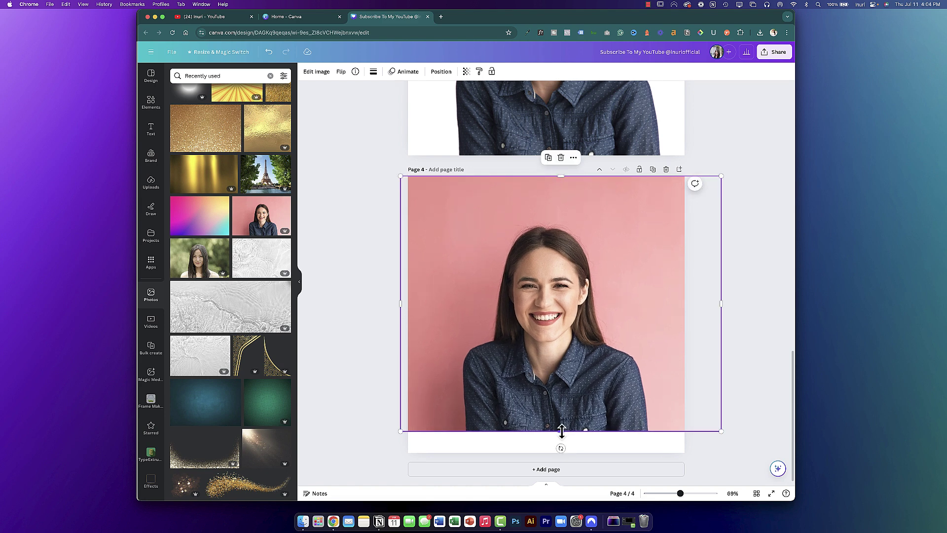
left_click_drag(560, 431, 559, 453)
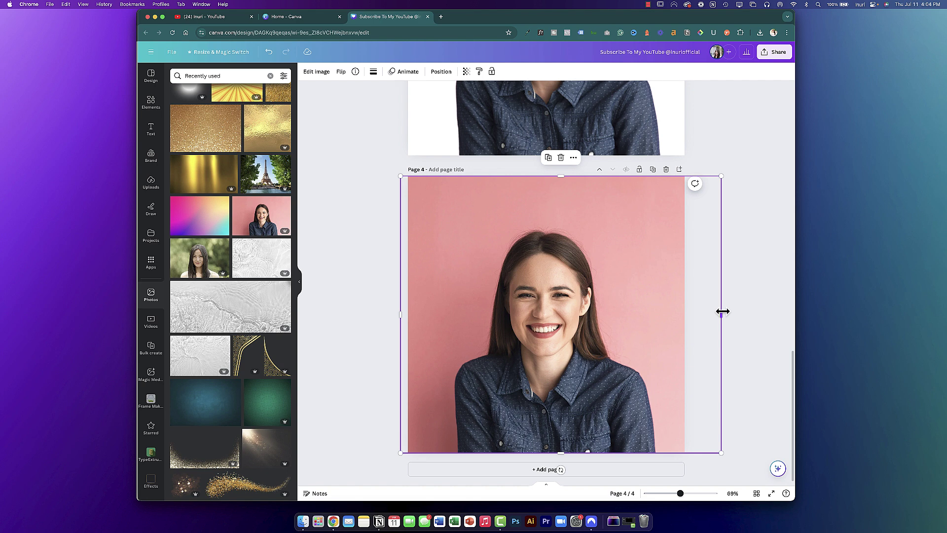
left_click_drag(721, 313, 690, 313)
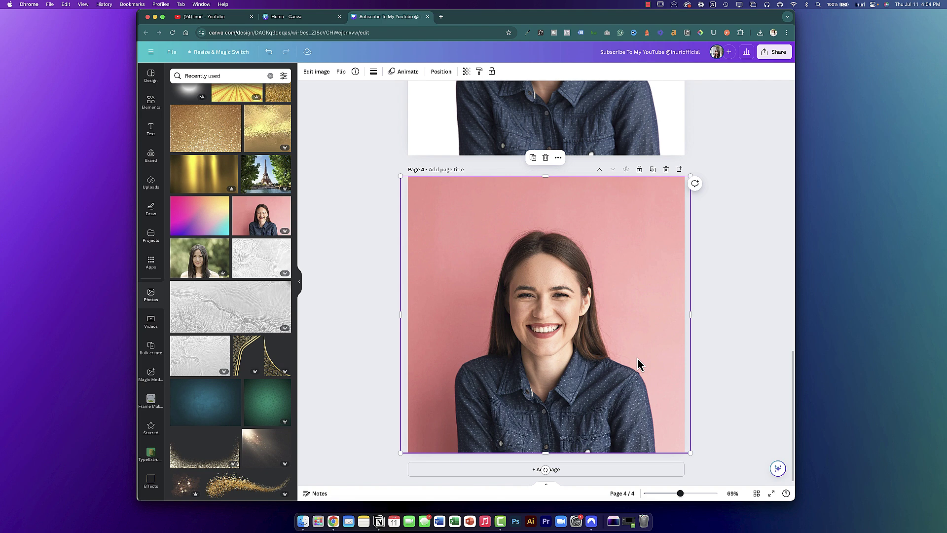
left_click(725, 318)
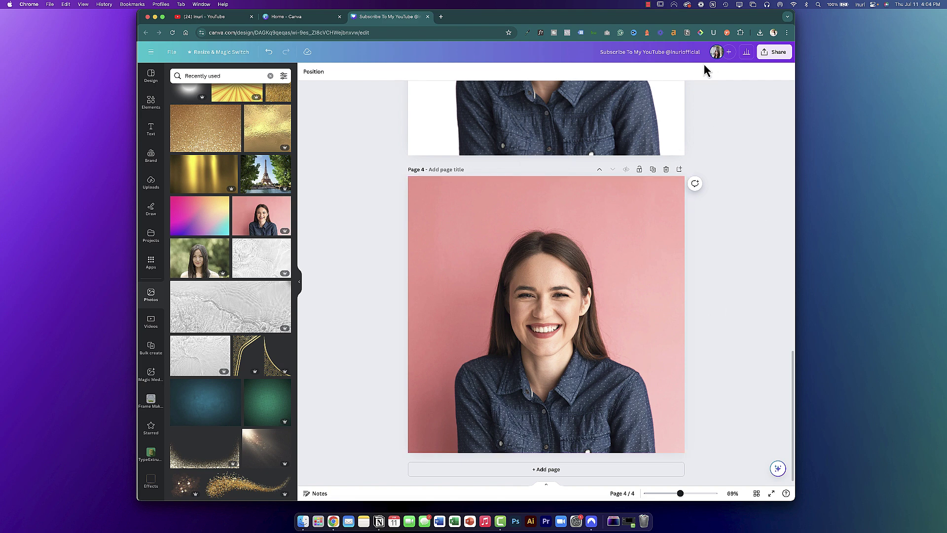
- Set up a PNG download of the design with only page 4 selected
left_click(779, 53)
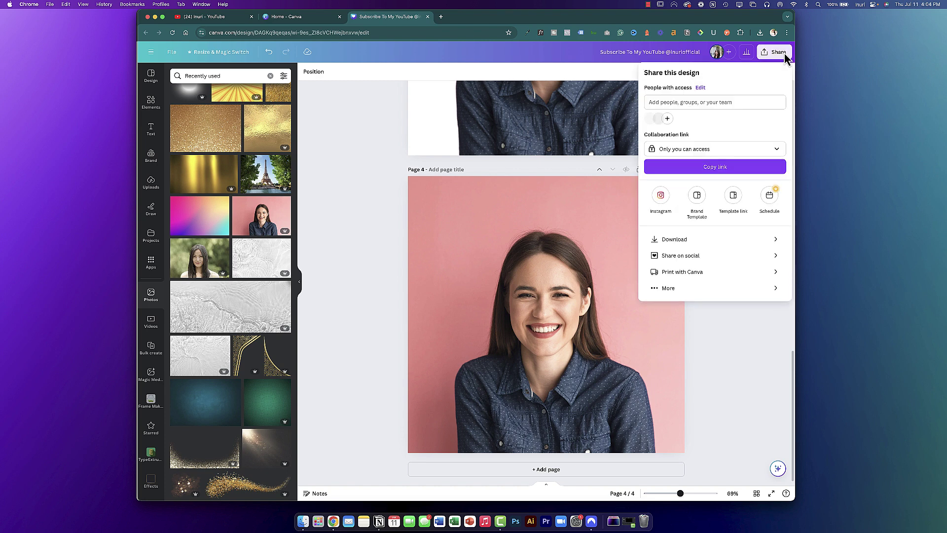
left_click(674, 242)
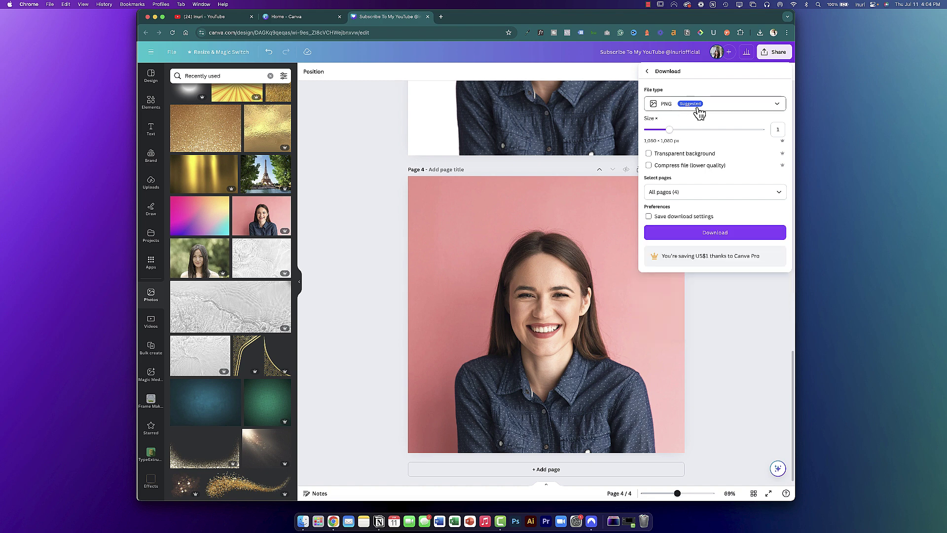
left_click(776, 196)
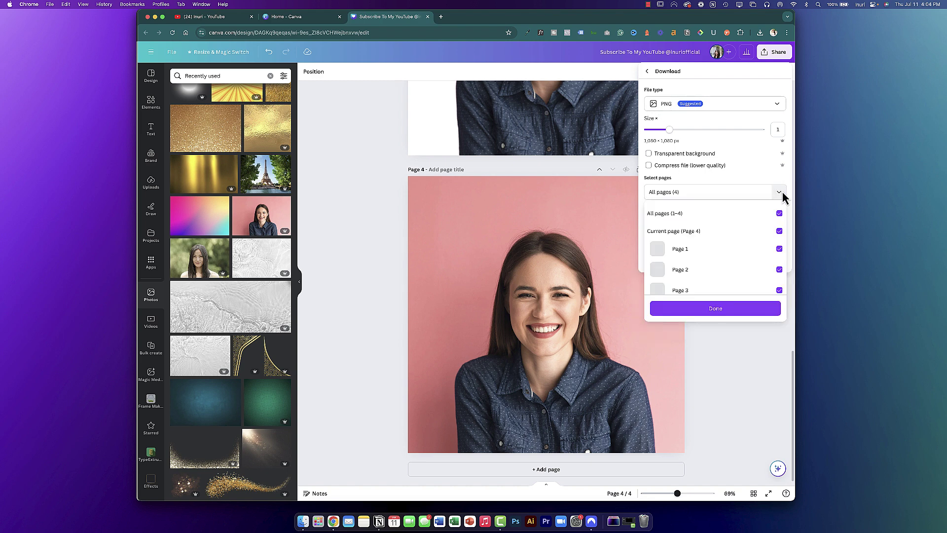
left_click(779, 213)
scroll(745, 262, "down", 2)
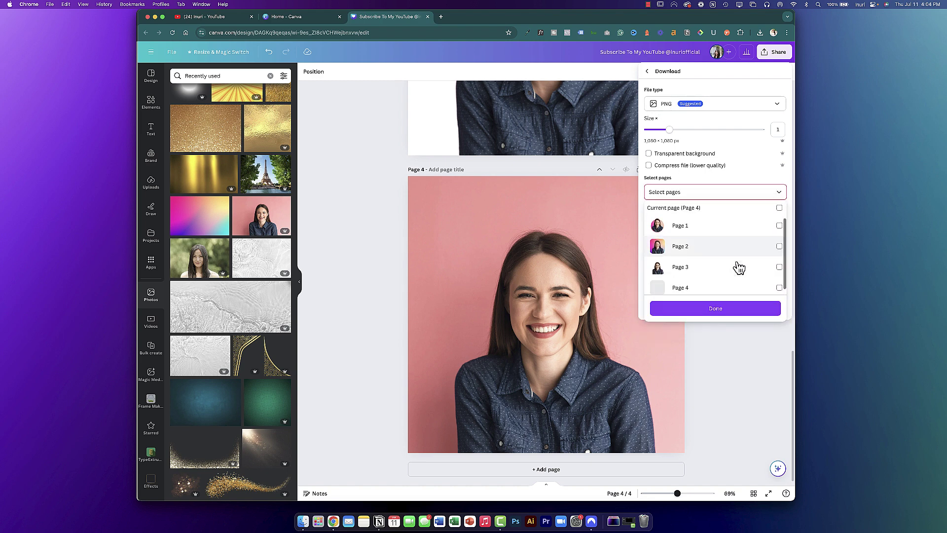
left_click(780, 281)
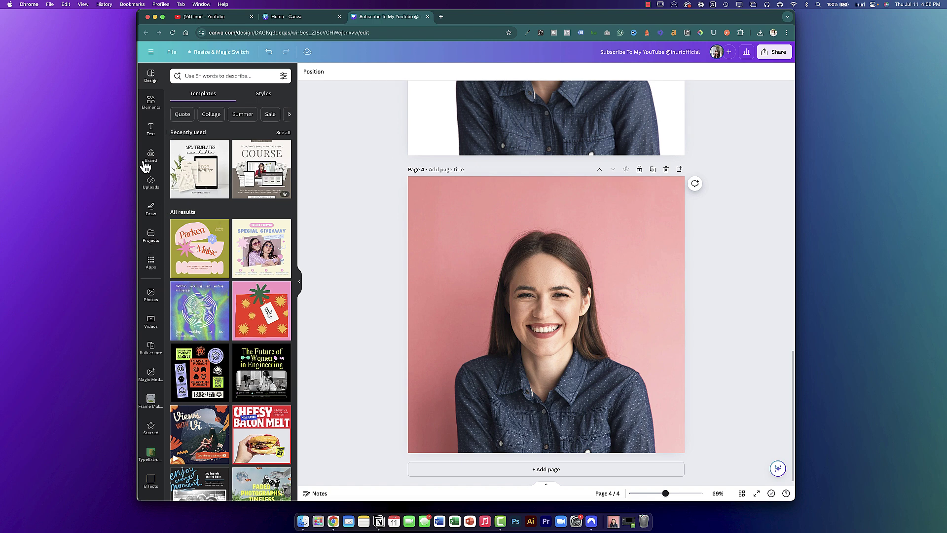
- Search the Canva apps for "Background Eraser" and open that app
left_click(151, 263)
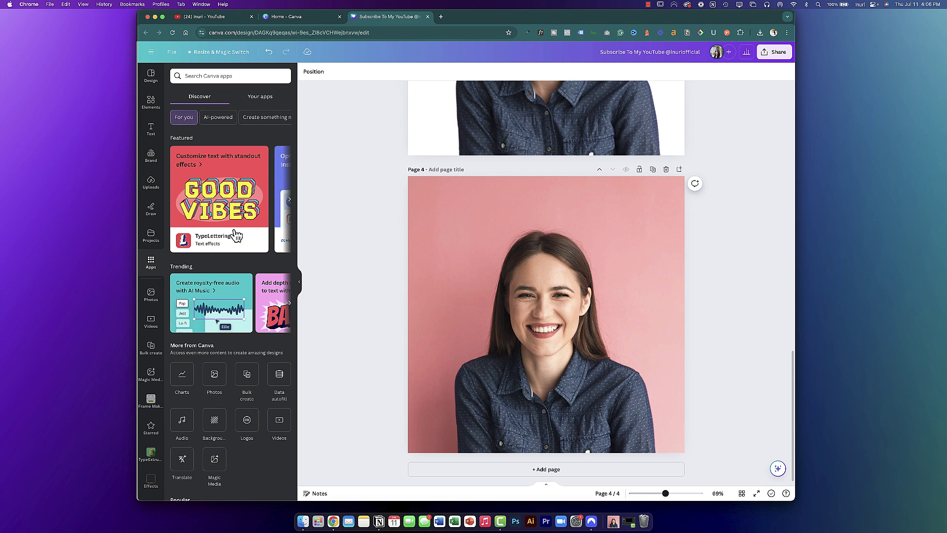
scroll(235, 236, "down", 3)
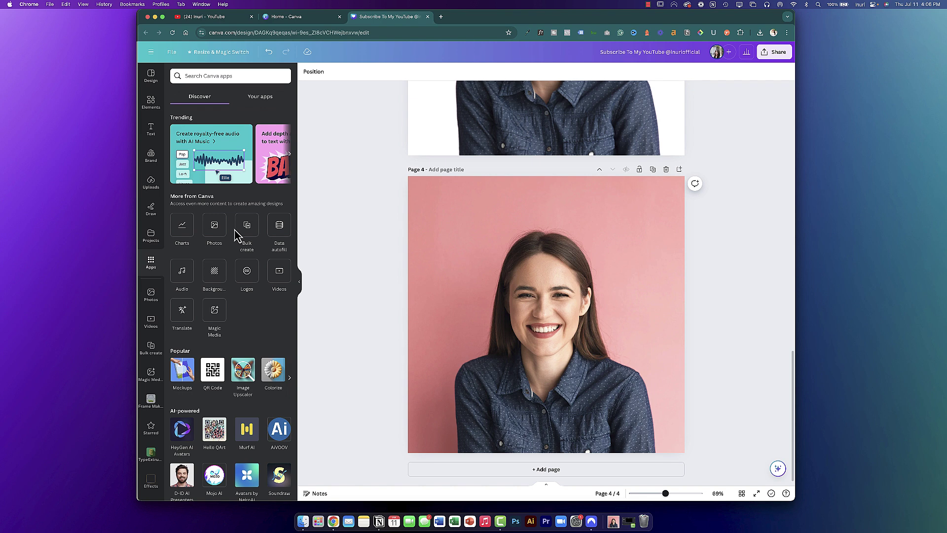
scroll(232, 208, "up", 3)
left_click(212, 74)
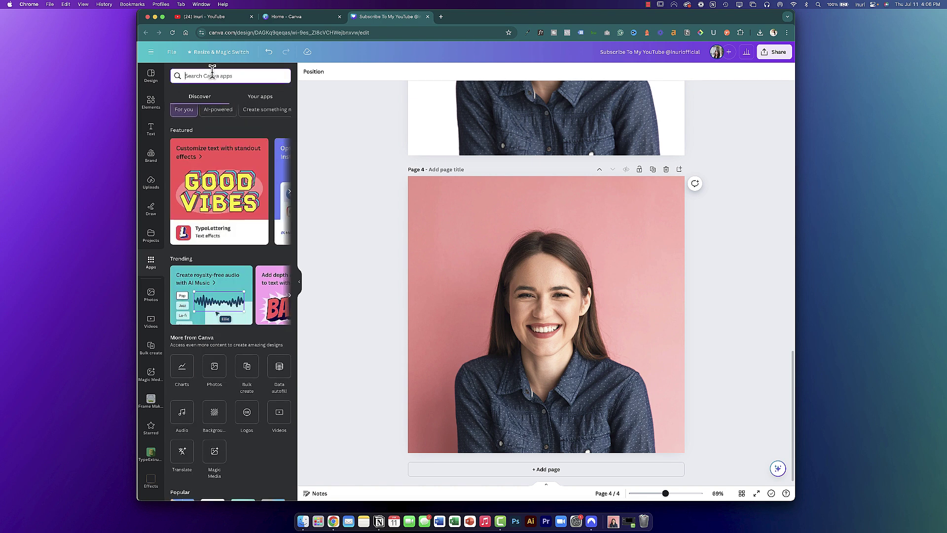
type("B")
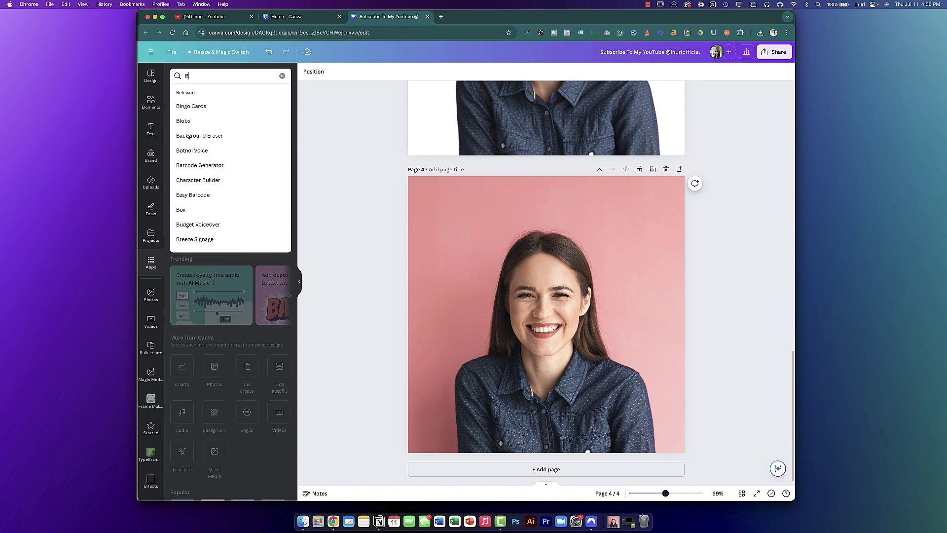
type("ackground")
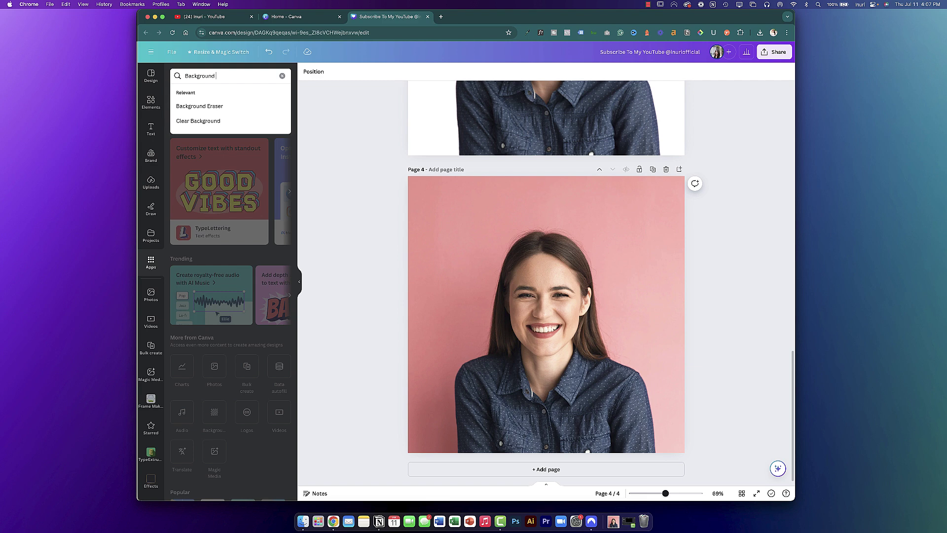
type(" Eraser")
left_click(237, 107)
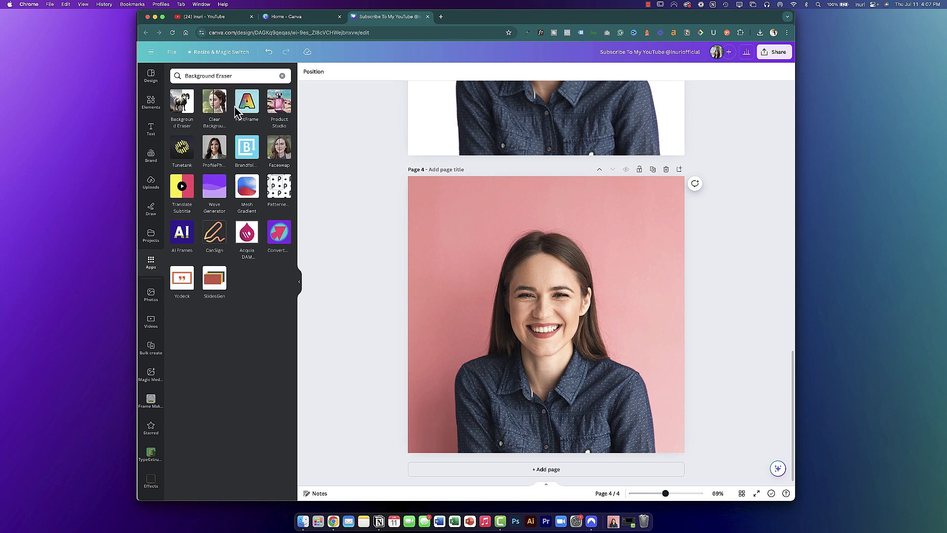
left_click(187, 112)
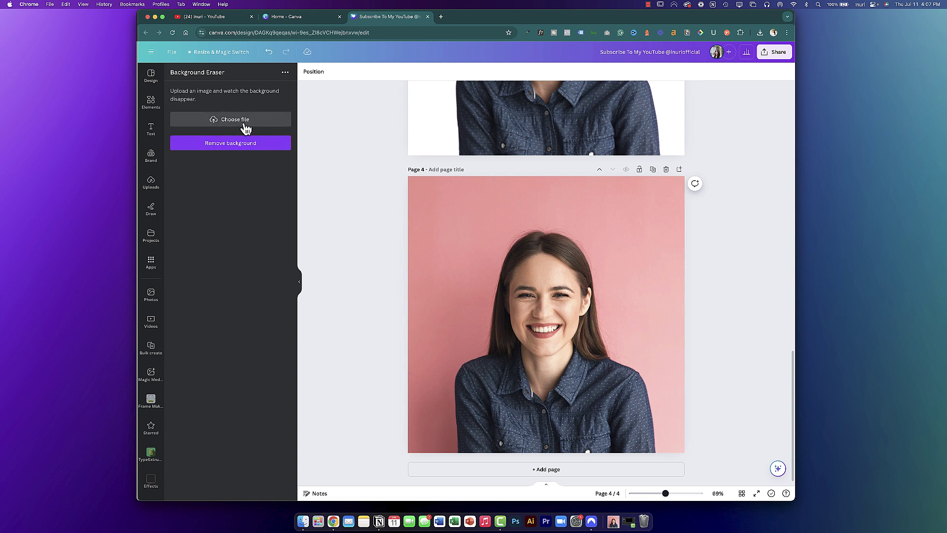
- Load the exported portrait PNG from the Tutorial Assets folder into Background Eraser and remove its background
left_click(243, 123)
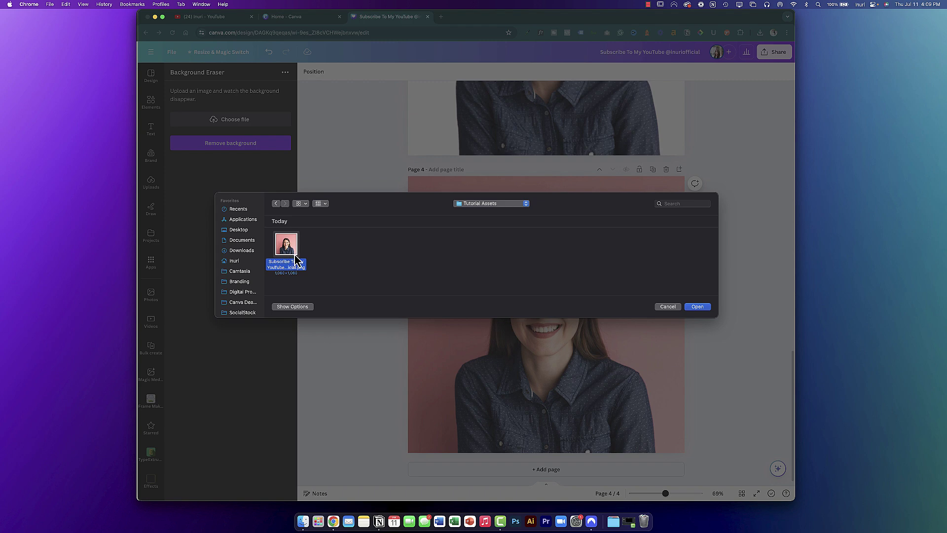
left_click(694, 306)
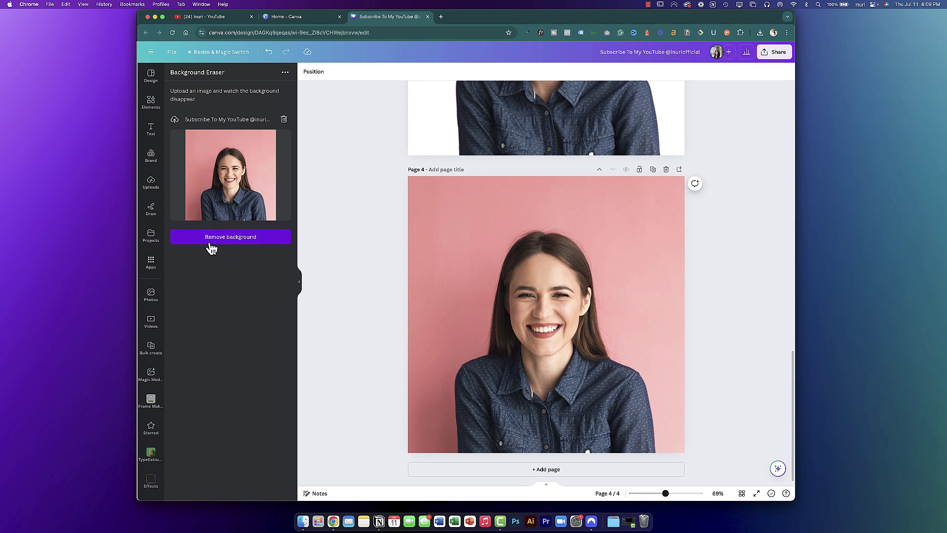
left_click(256, 237)
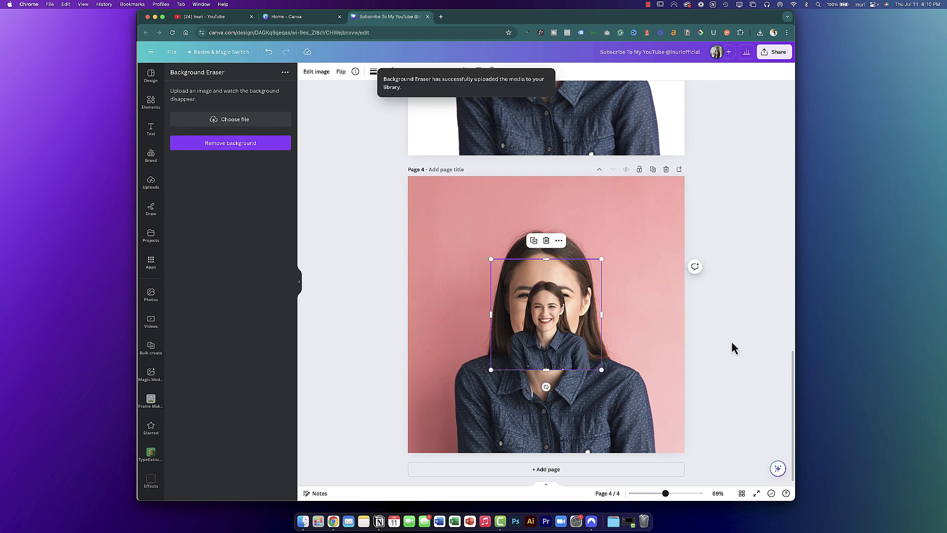
- Delete the pink-background portrait from page 4 and enlarge the Background Eraser cutout to fill the page, comparing it with the page 3 cutout
left_click_drag(490, 370, 445, 377)
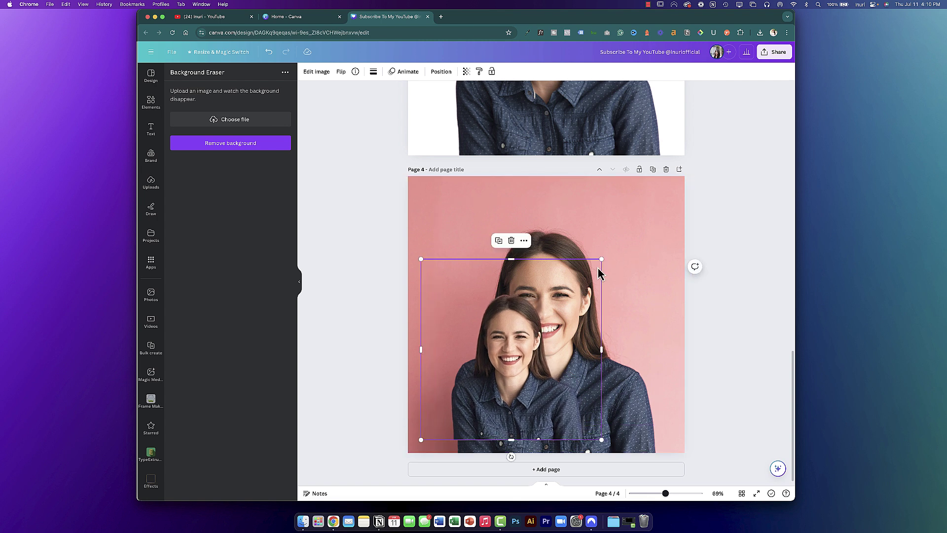
left_click_drag(600, 260, 662, 190)
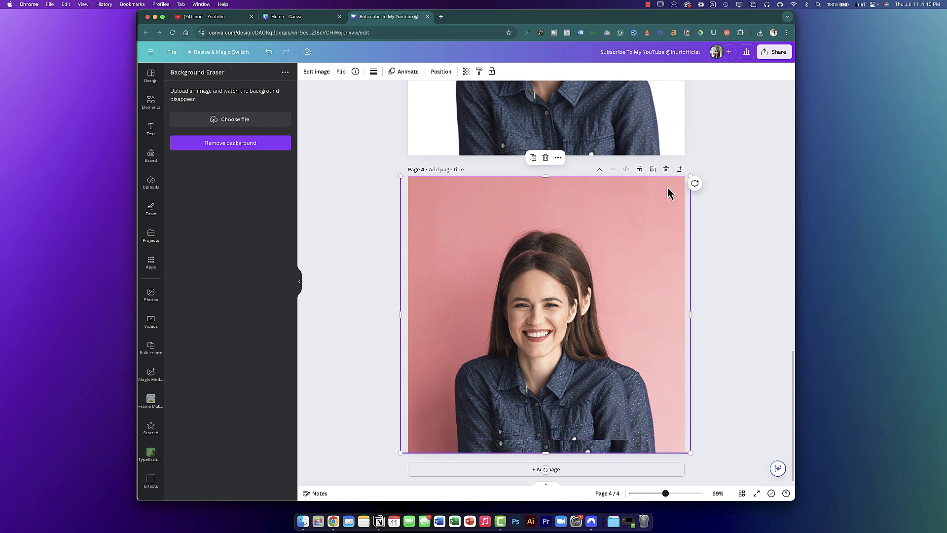
left_click(531, 374)
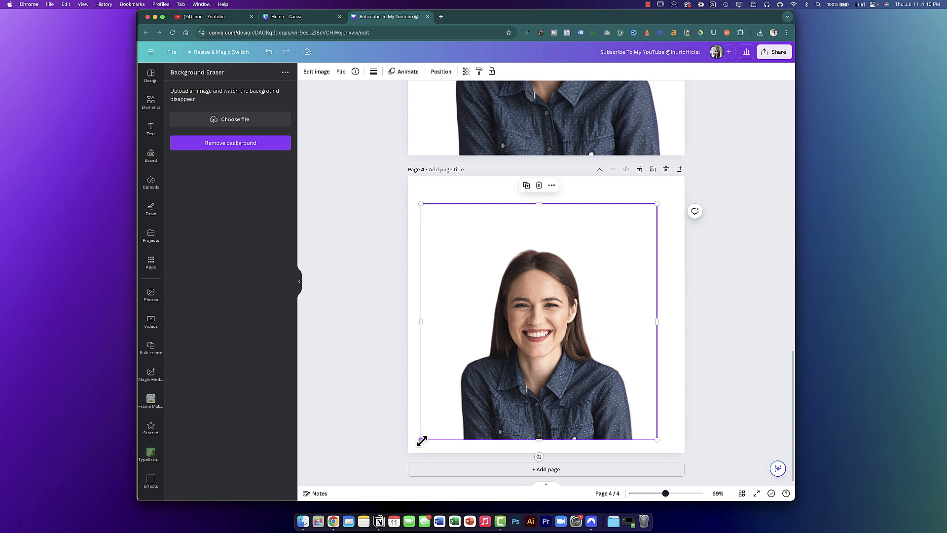
left_click_drag(422, 440, 403, 457)
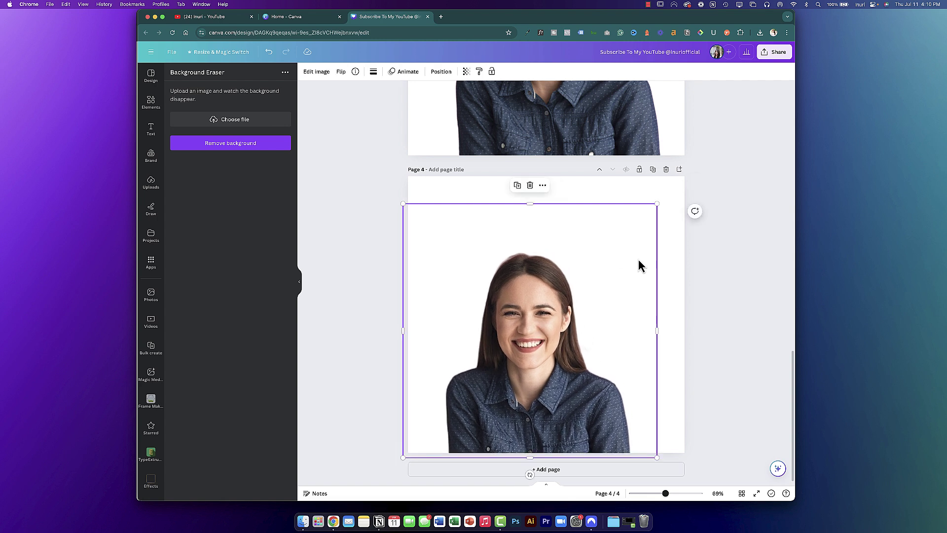
left_click_drag(657, 205, 694, 183)
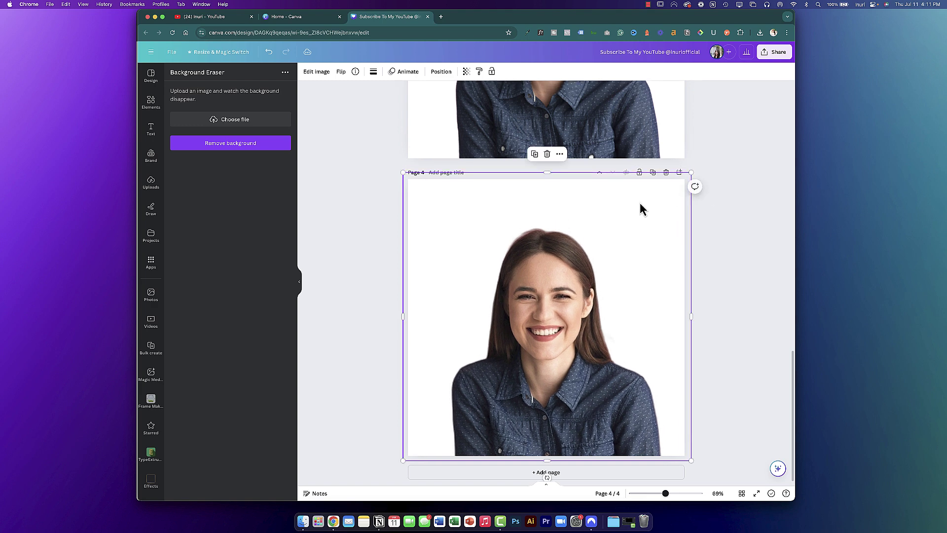
scroll(640, 202, "up", 4)
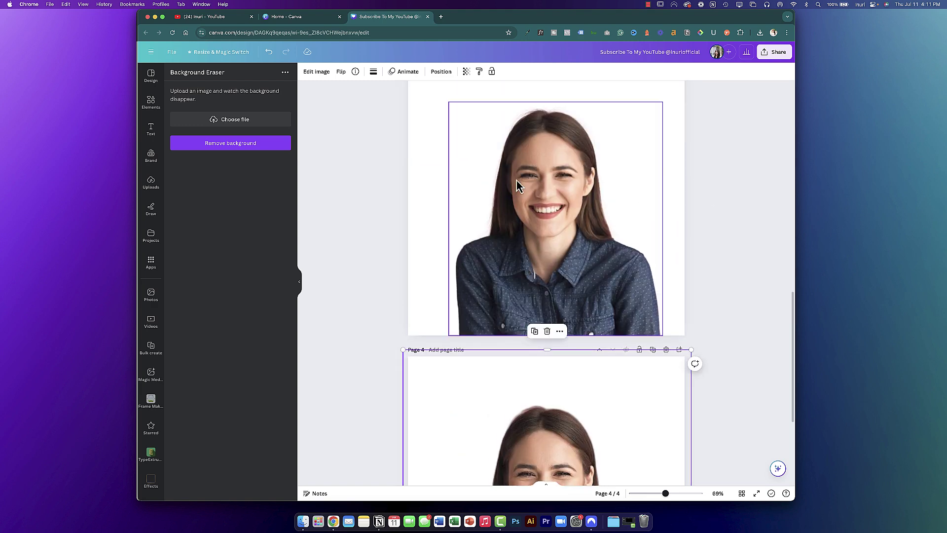
scroll(566, 188, "up", 2)
scroll(566, 189, "down", 3)
scroll(566, 188, "down", 12)
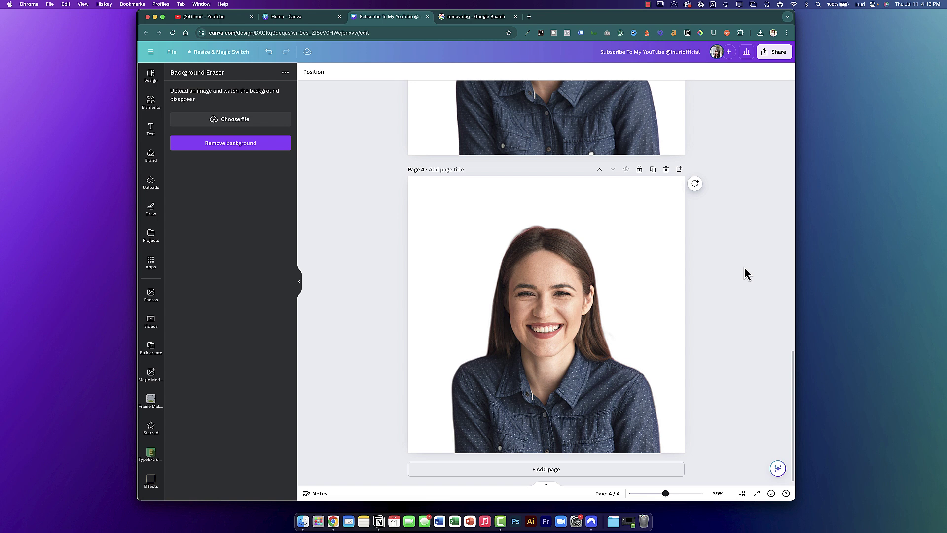
- Switch to the remove.bg website, upload the portrait PNG from Tutorial Assets, and download the 500 × 500 px cutout
left_click(471, 19)
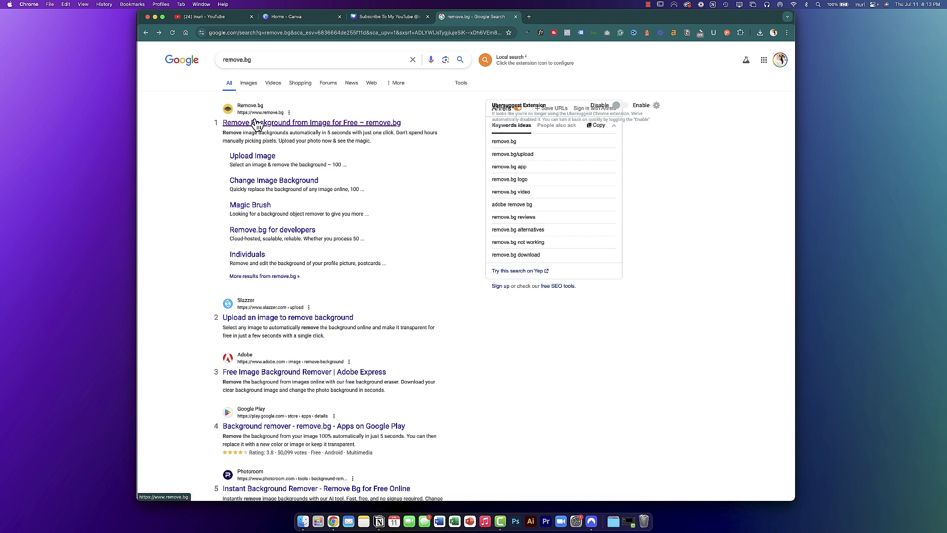
left_click(331, 124)
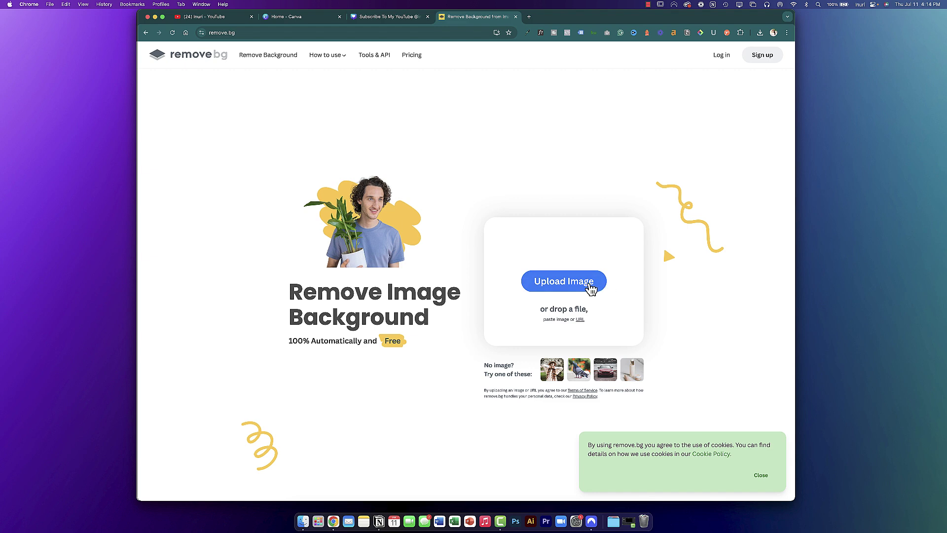
left_click(552, 285)
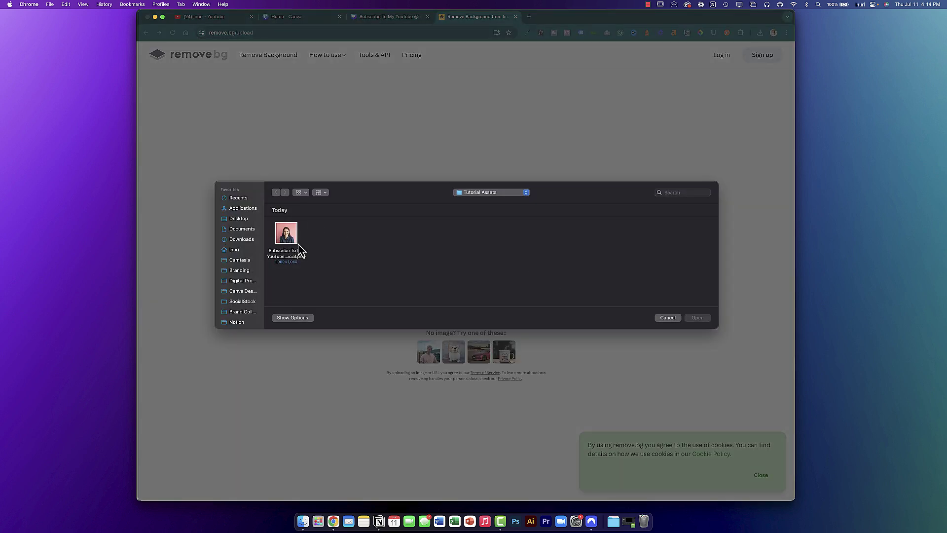
left_click(290, 241)
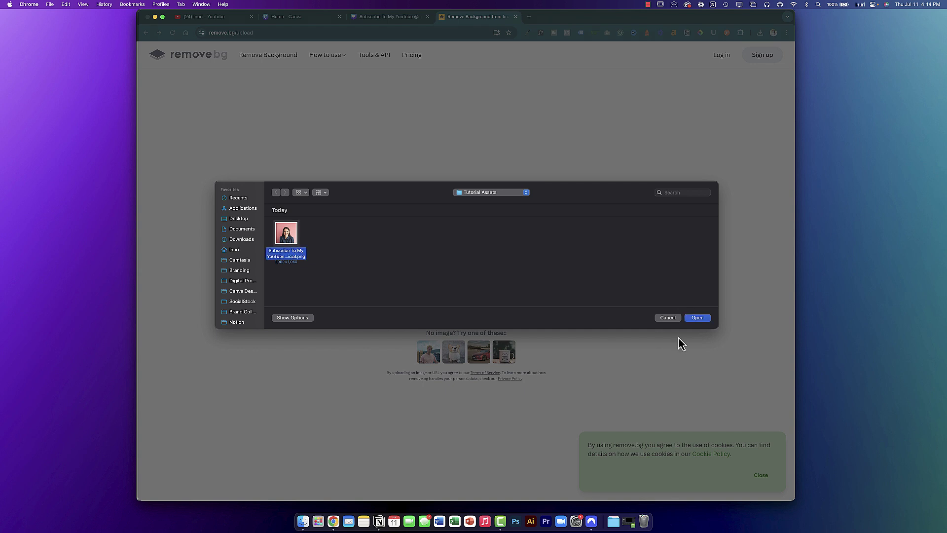
left_click(697, 318)
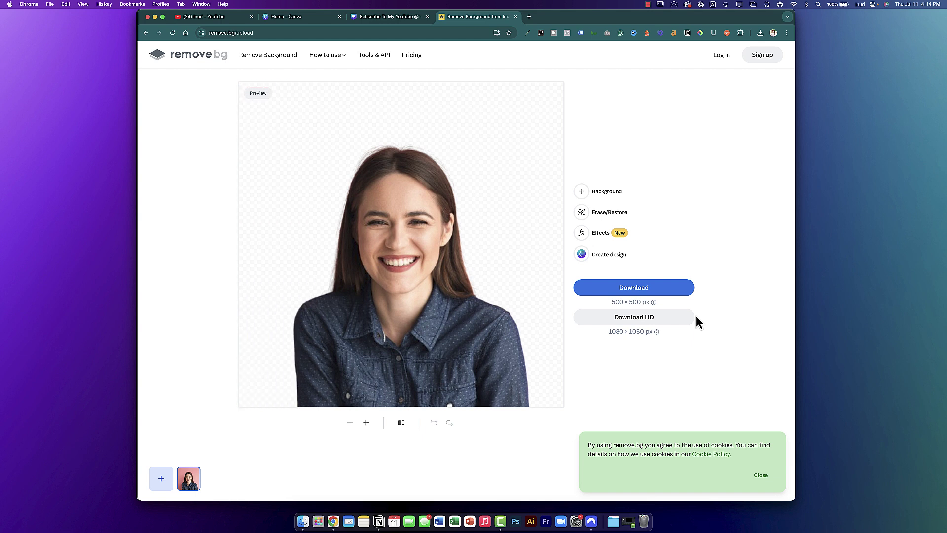
left_click(654, 295)
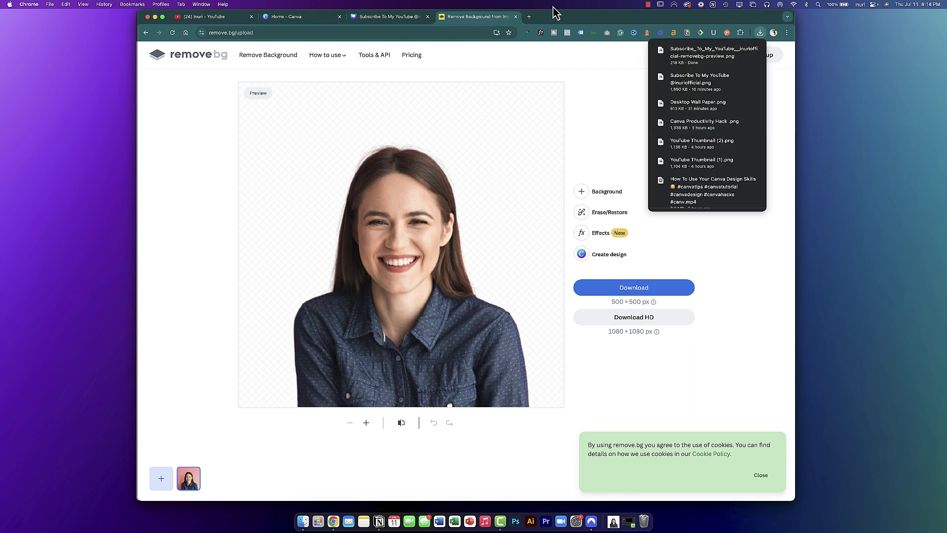
- Return to the Canva design and delete page 4
left_click(375, 18)
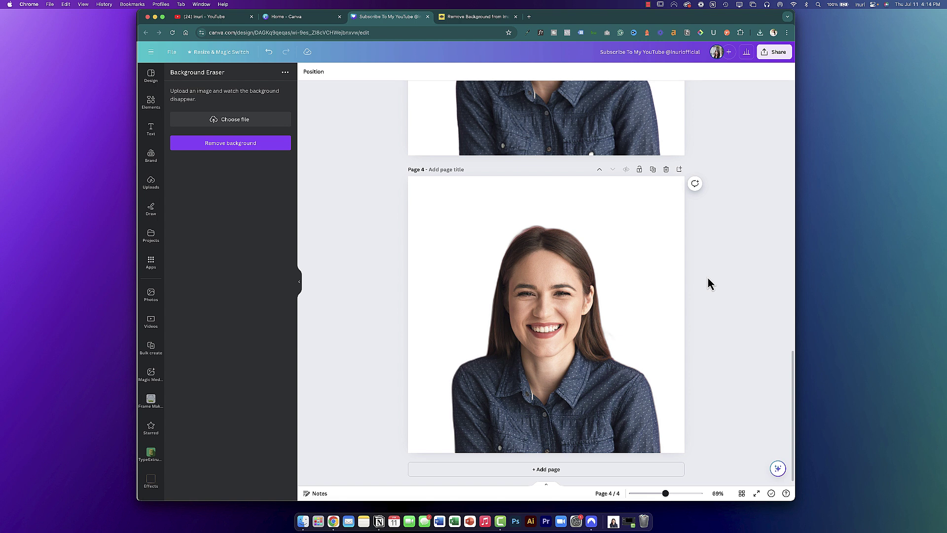
key("Delete")
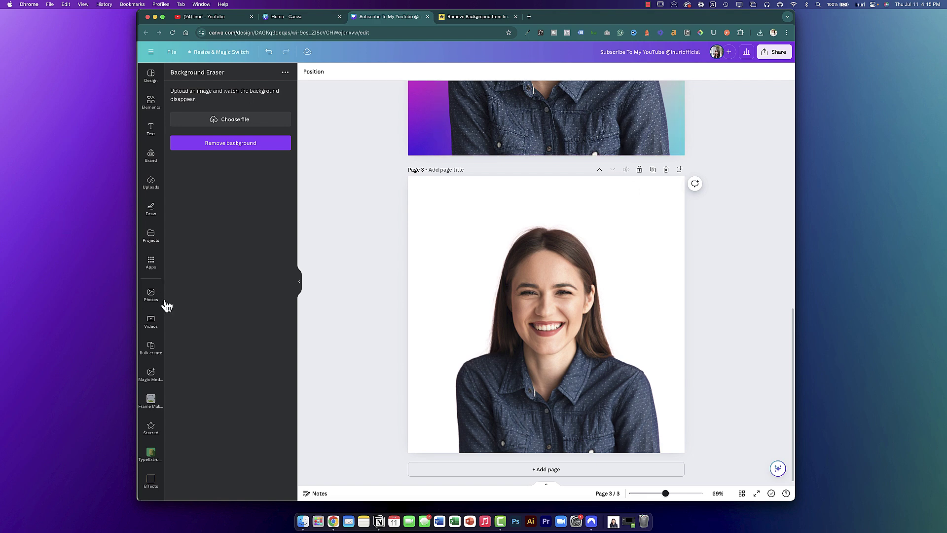
- Search the photos for "colorful gradient" and set the pink, yellow and turquoise gradient image as the background of page 3
left_click(151, 295)
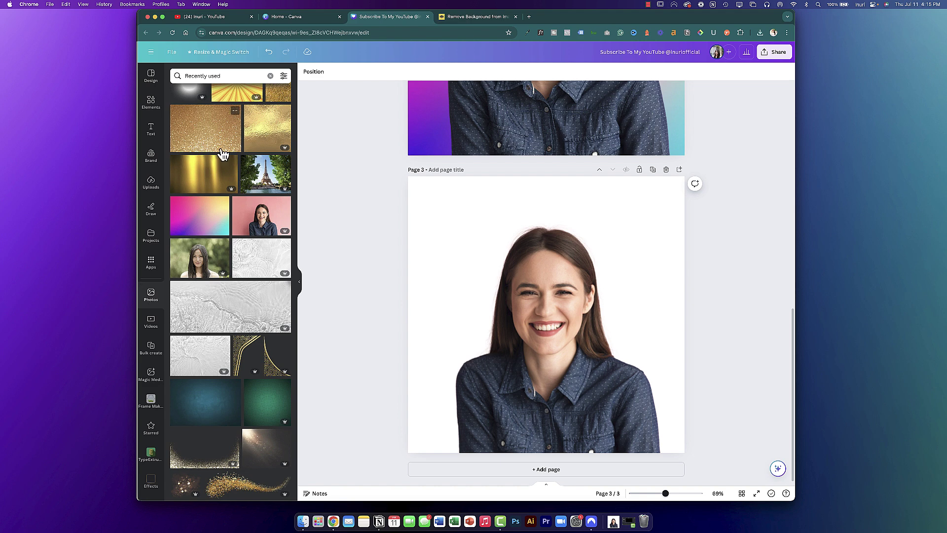
left_click(238, 76)
type("co")
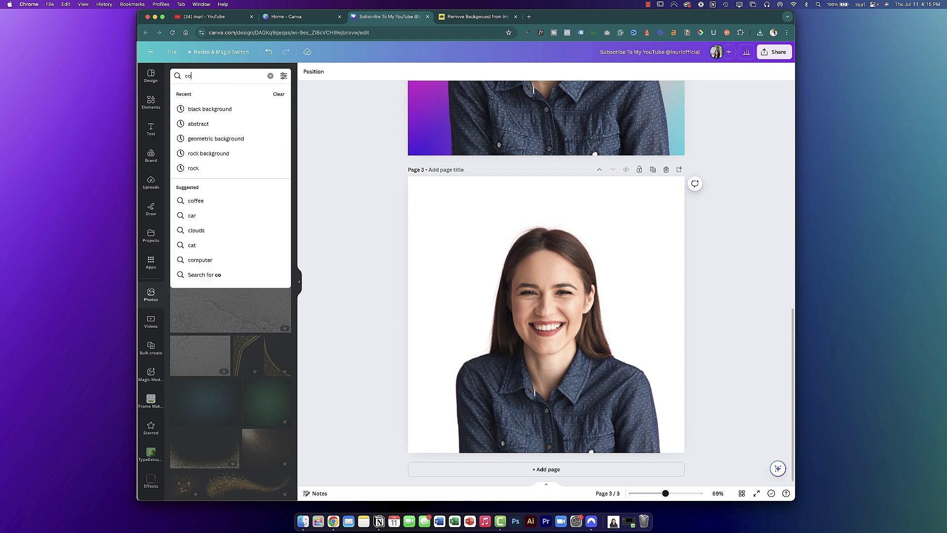
type("lorful gradient")
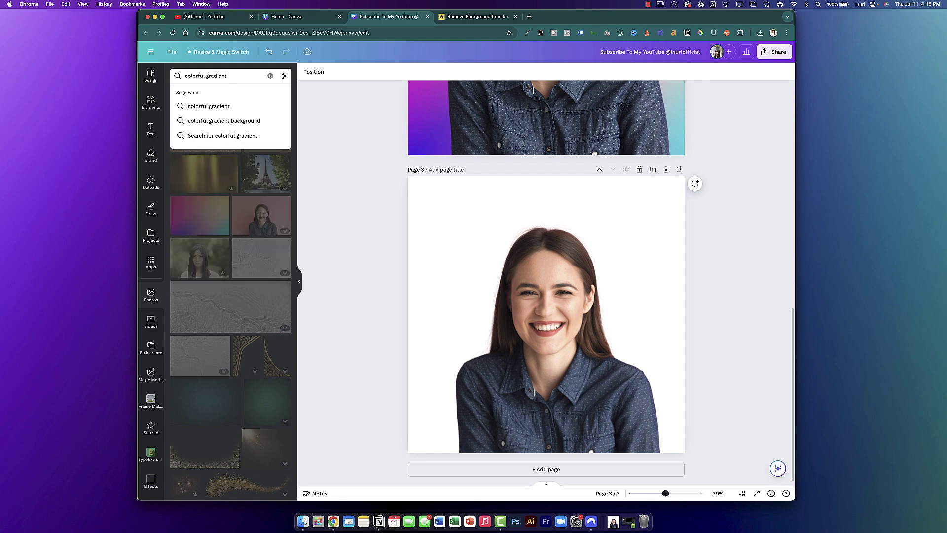
key("Return")
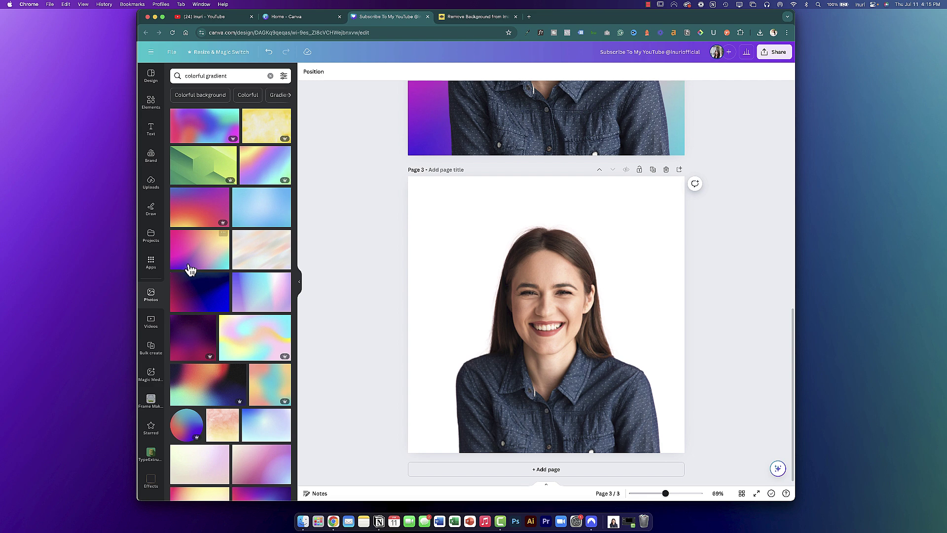
left_click(200, 252)
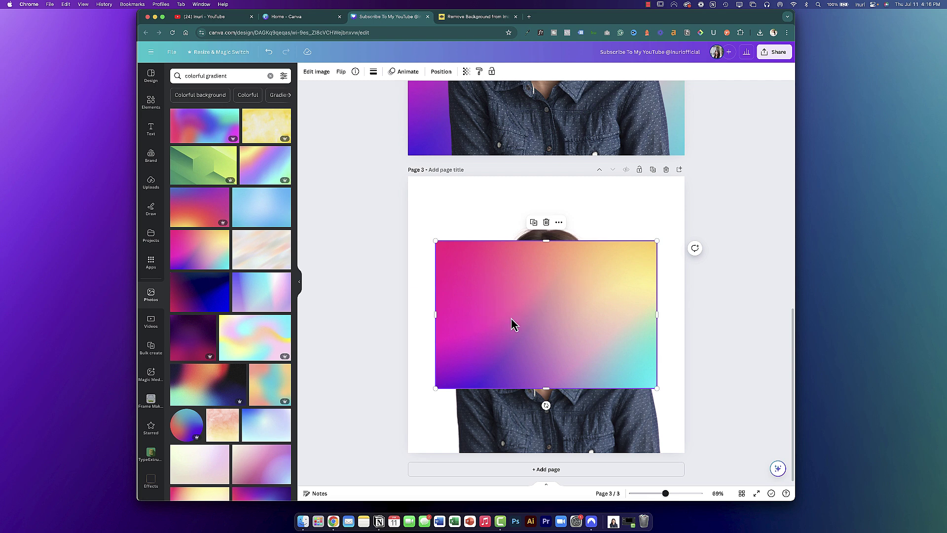
right_click(544, 297)
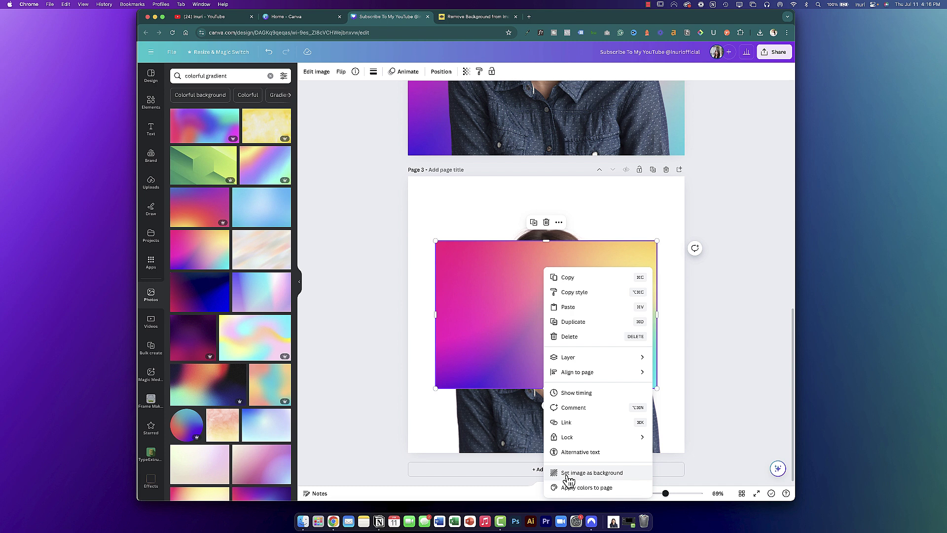
left_click(592, 473)
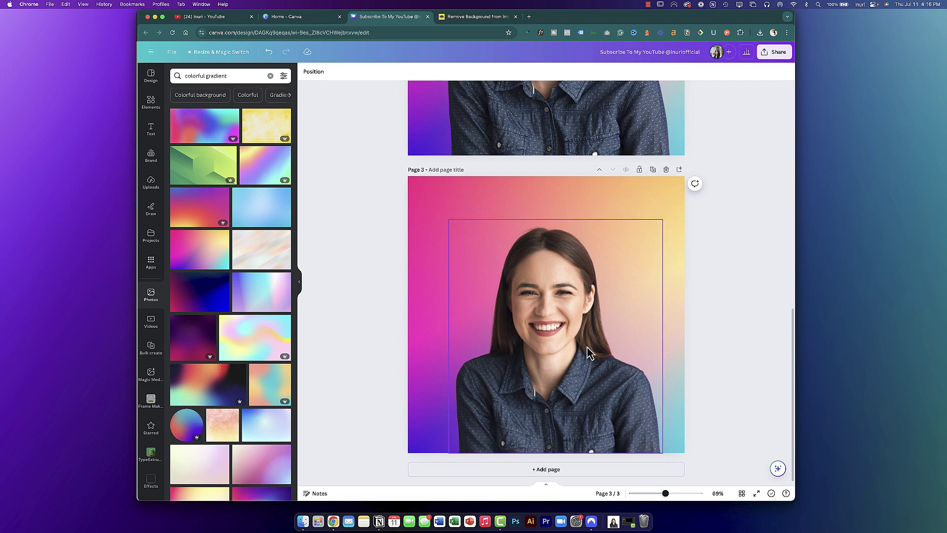
- Enlarge the cutout portrait on page 3 and center it horizontally against the lower edge
left_click(606, 333)
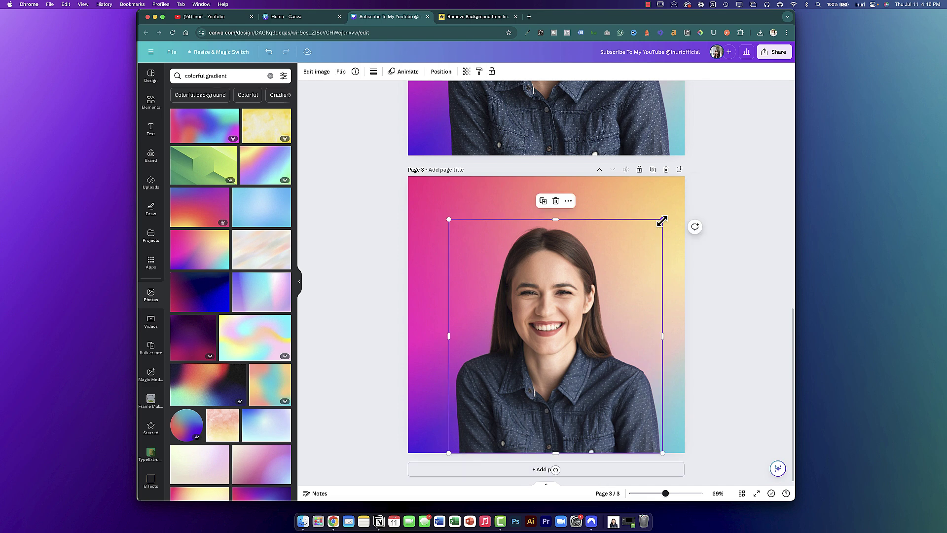
left_click_drag(662, 220, 682, 199)
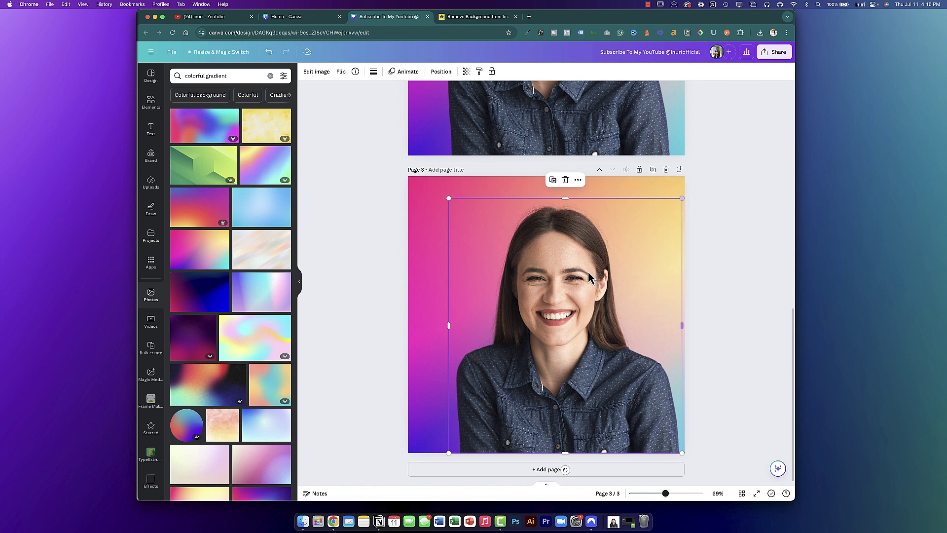
left_click(730, 261)
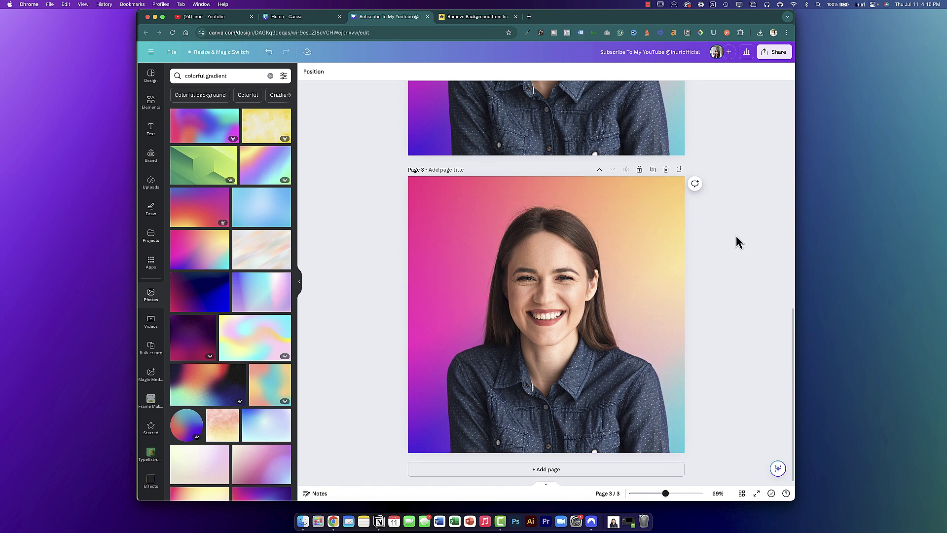
- Download only page 3 of the design as a PNG
left_click(783, 55)
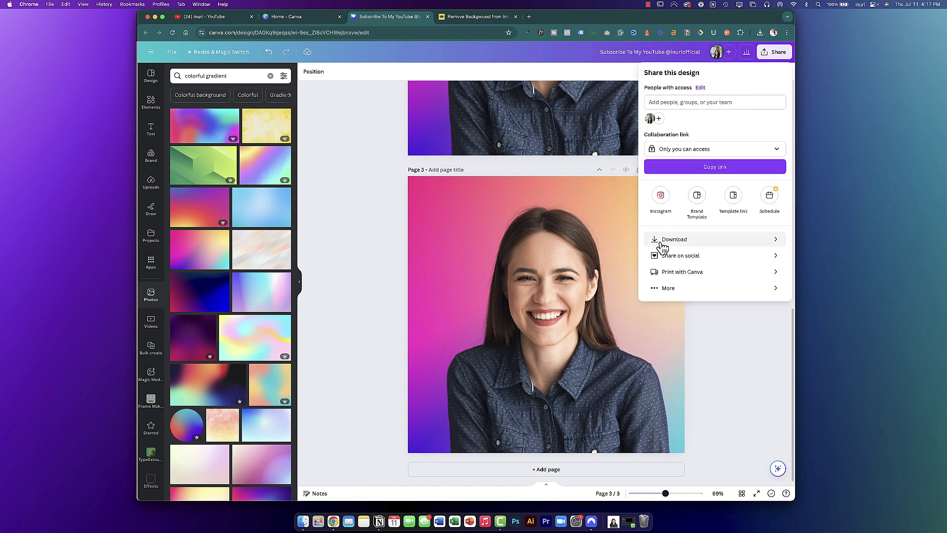
left_click(662, 242)
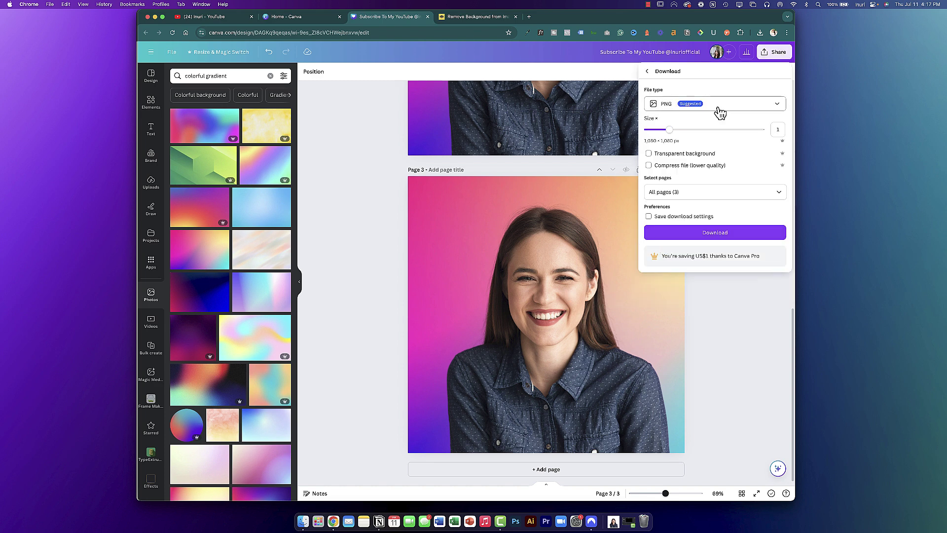
left_click(682, 109)
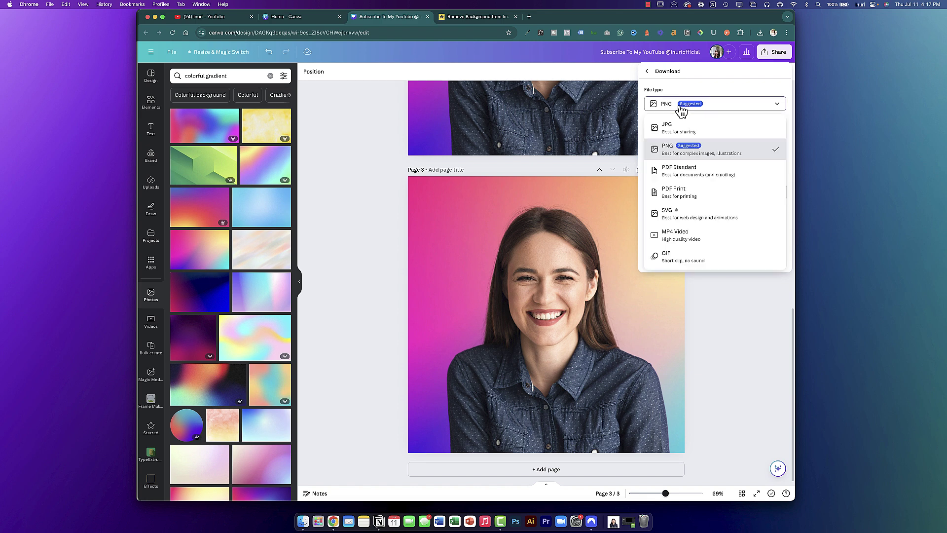
left_click(732, 159)
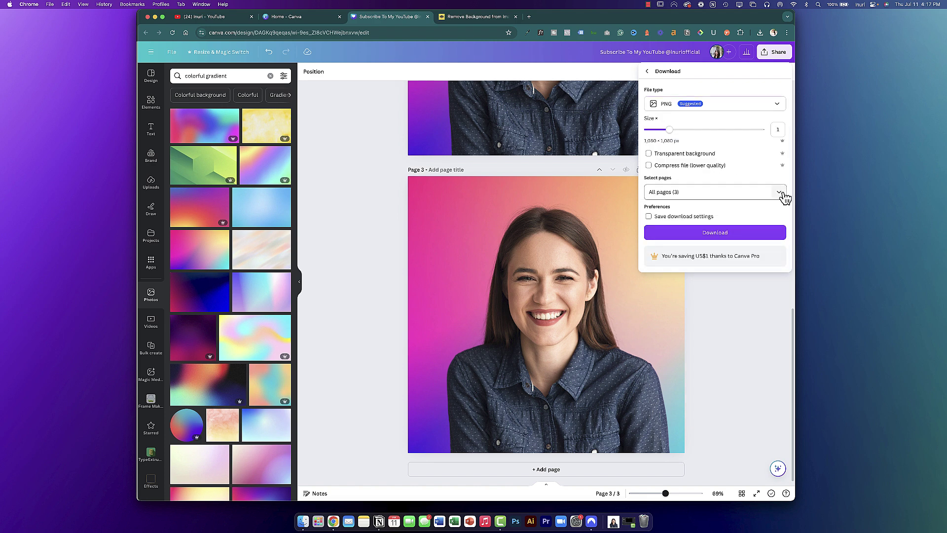
left_click(782, 194)
left_click(780, 213)
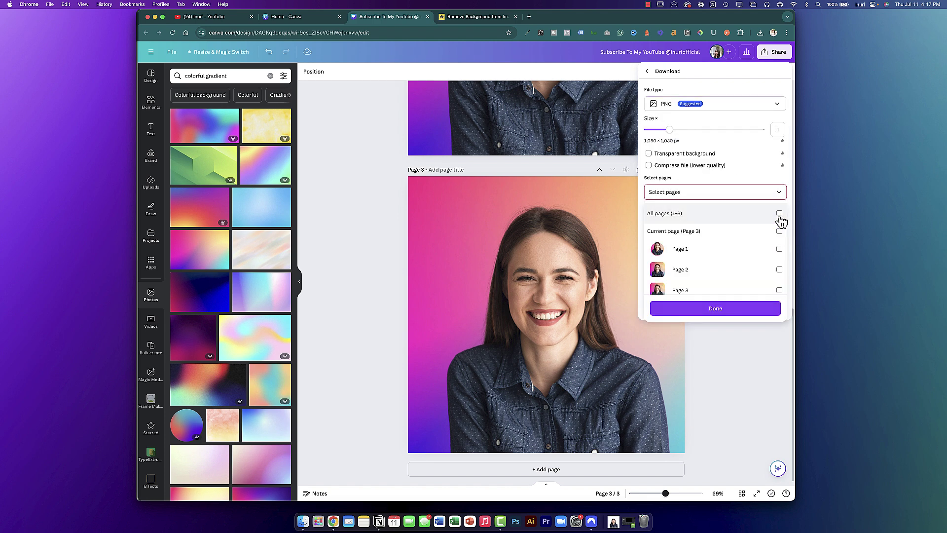
scroll(745, 254, "down", 1)
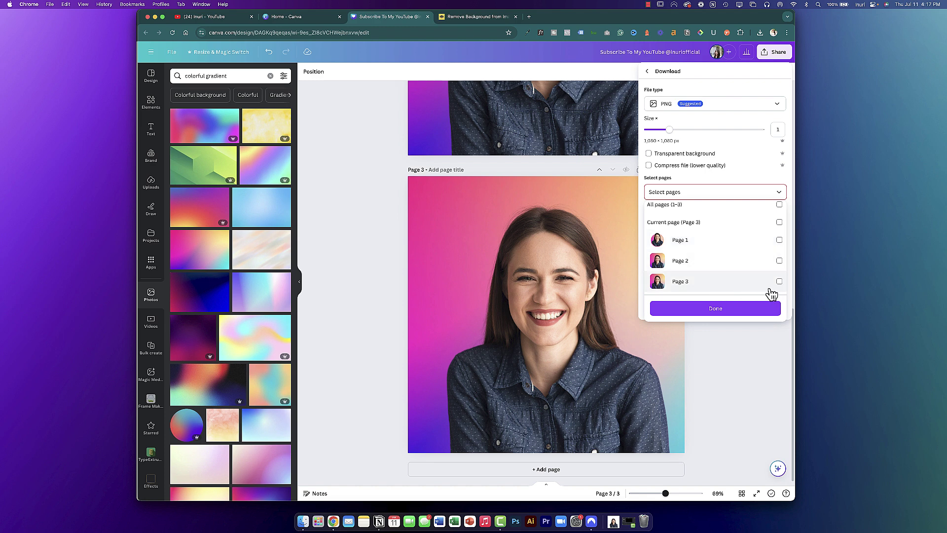
left_click(780, 282)
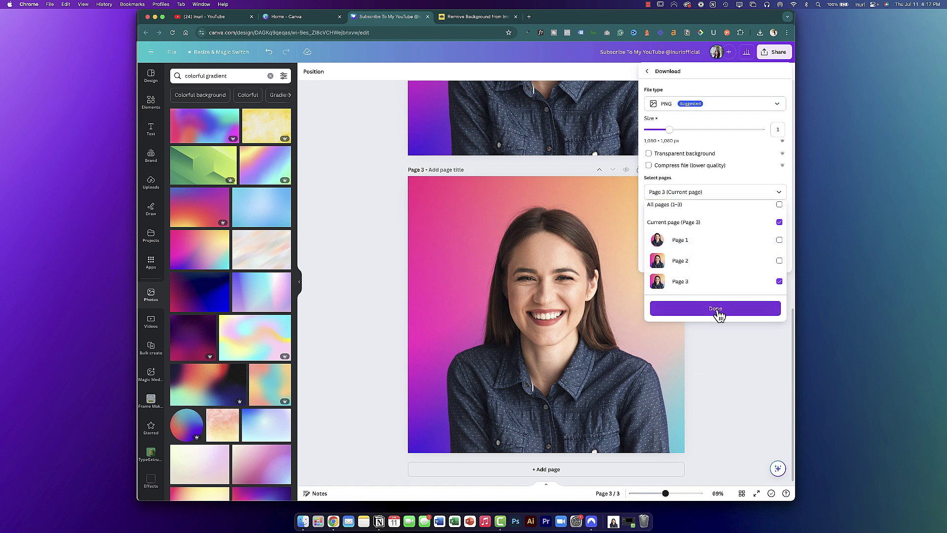
left_click(732, 352)
left_click(732, 352)
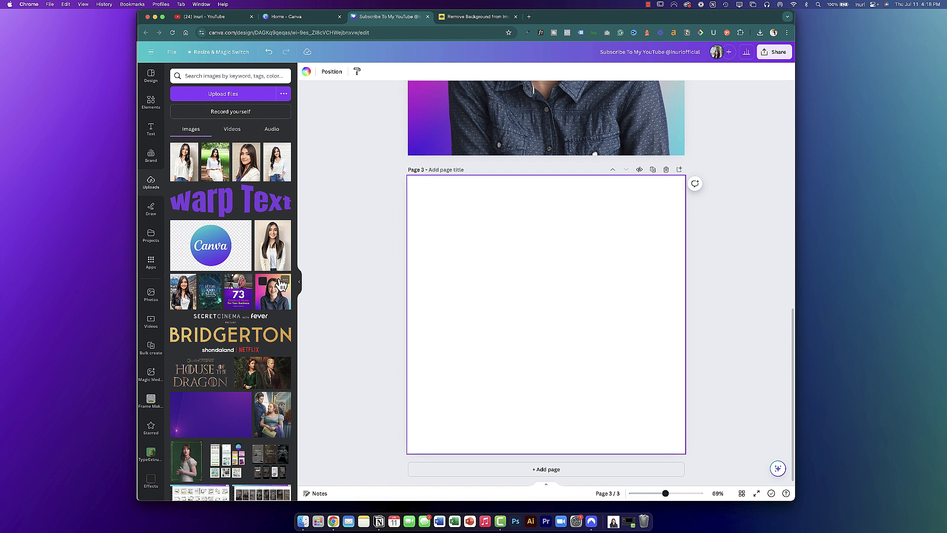
- Search the elements for "Circle frame" and add the circle frame with a green outer ring to the blank page 3
left_click(151, 104)
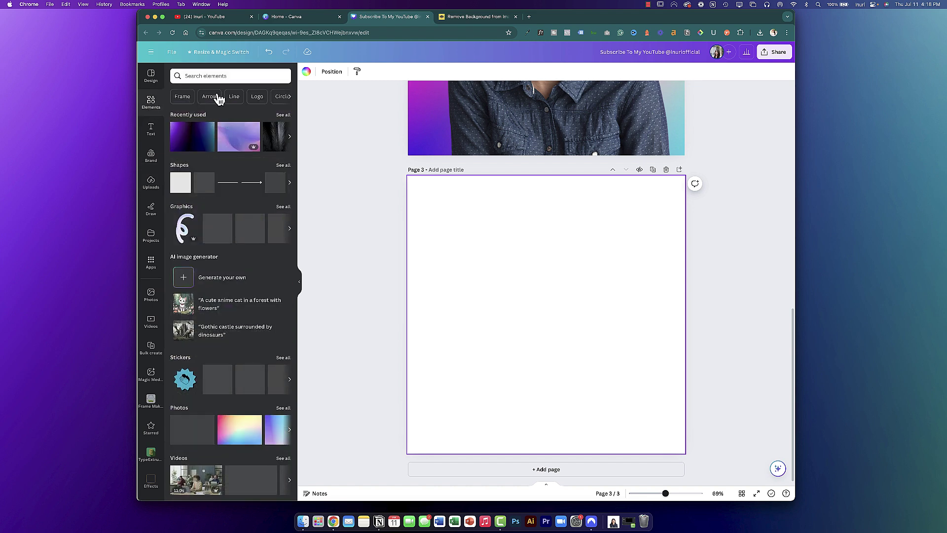
left_click(200, 75)
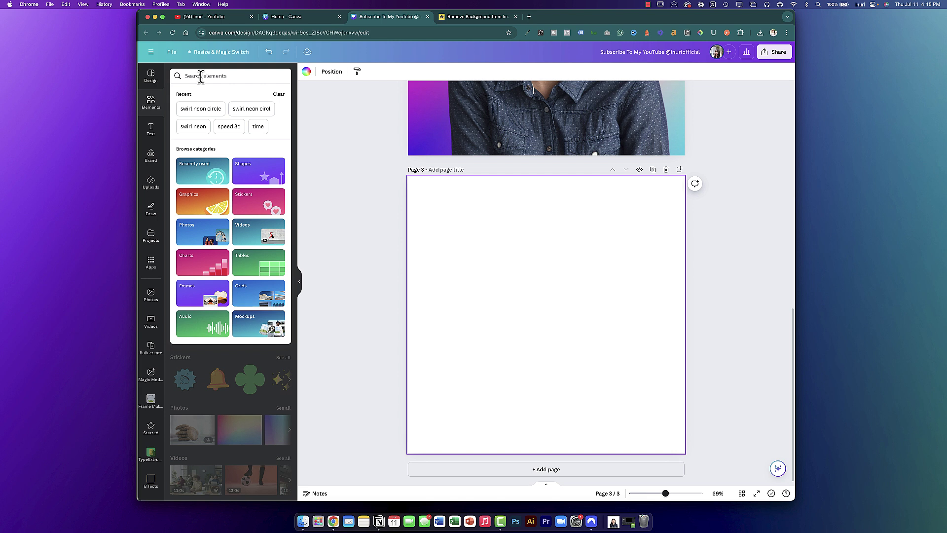
type("Circle")
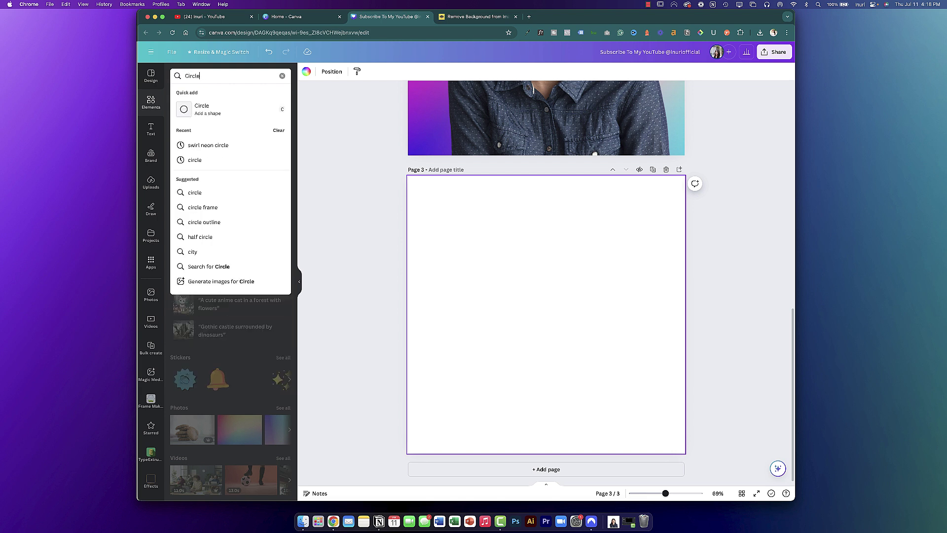
type(" frame")
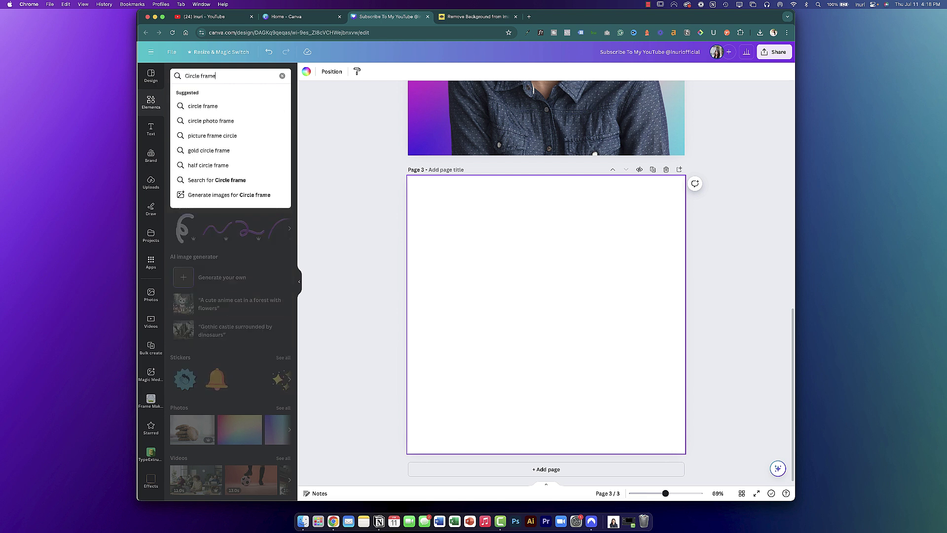
key("Return")
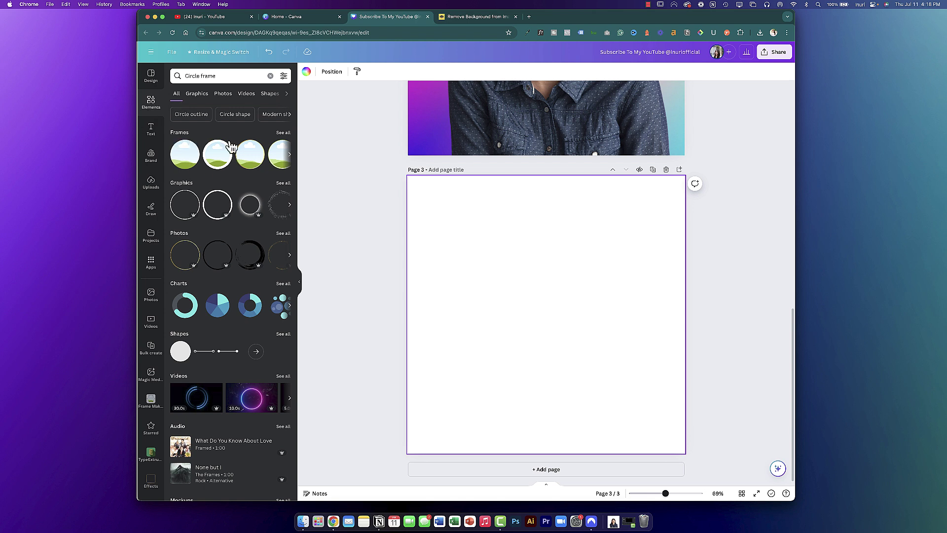
left_click(284, 133)
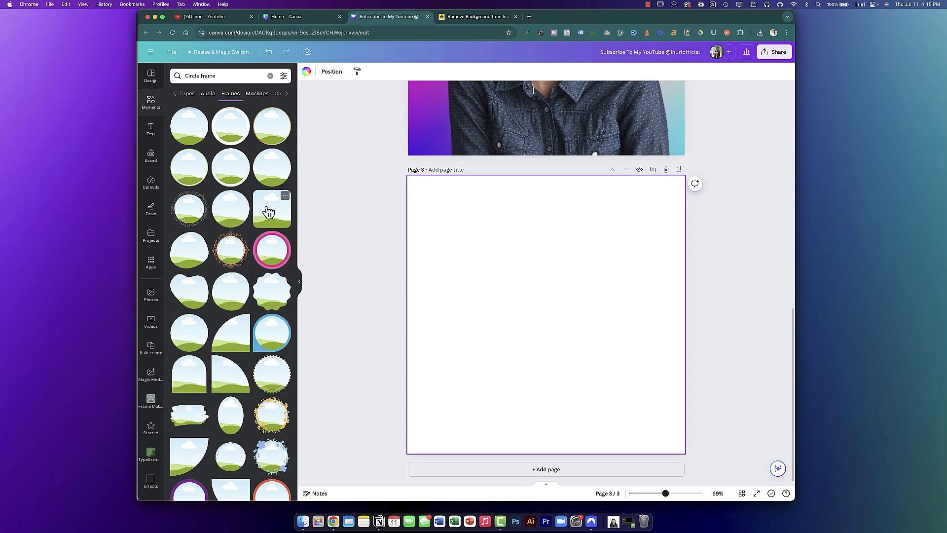
scroll(242, 365, "down", 3)
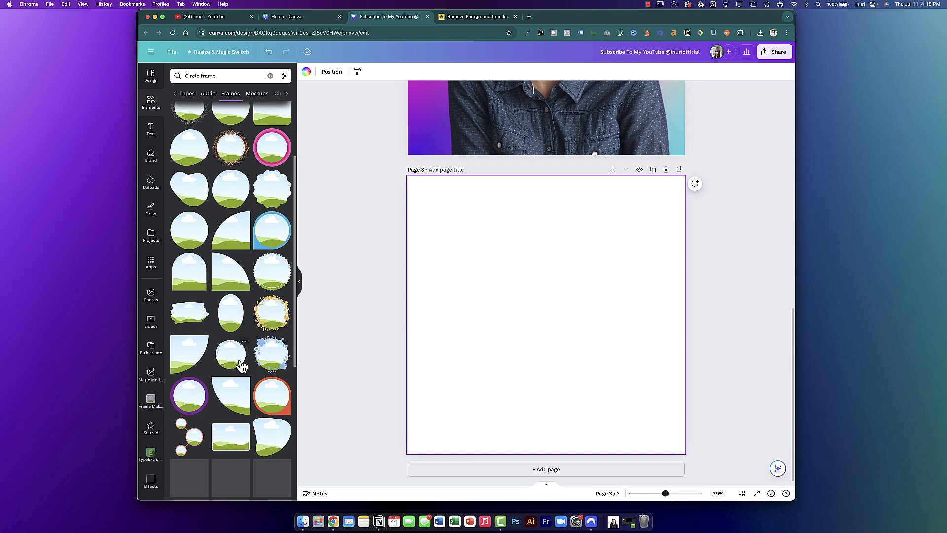
scroll(242, 365, "up", 3)
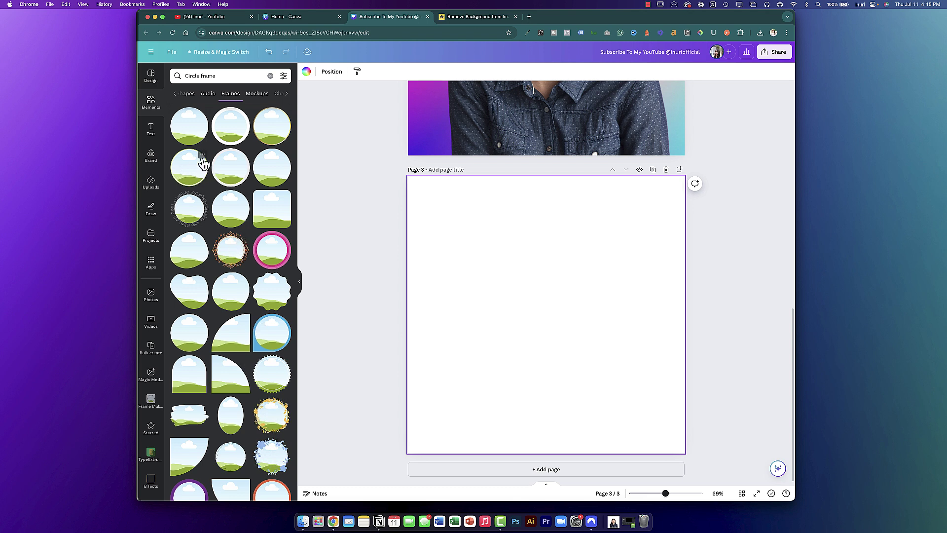
left_click(187, 170)
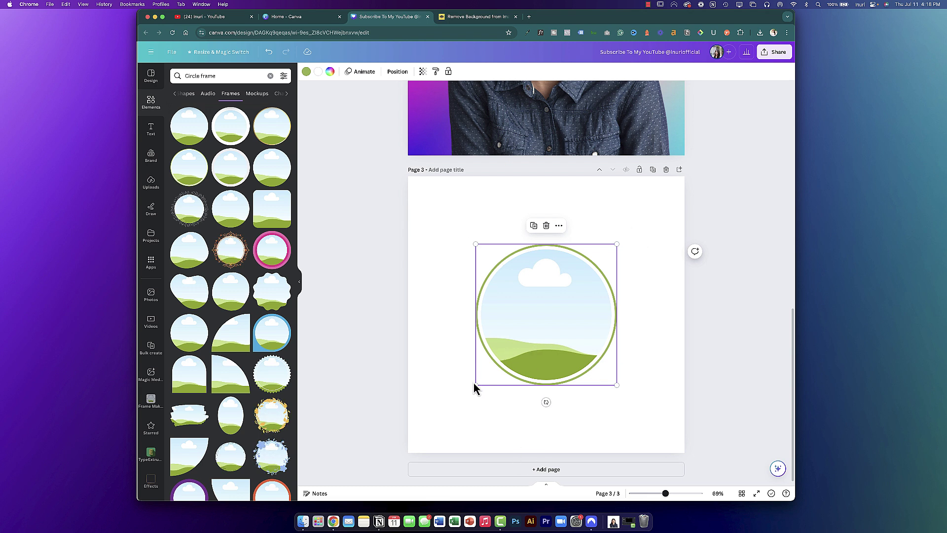
- Enlarge the circle frame on page 3 to about 900 × 900 px and move it slightly down on the page
left_click_drag(475, 385, 429, 420)
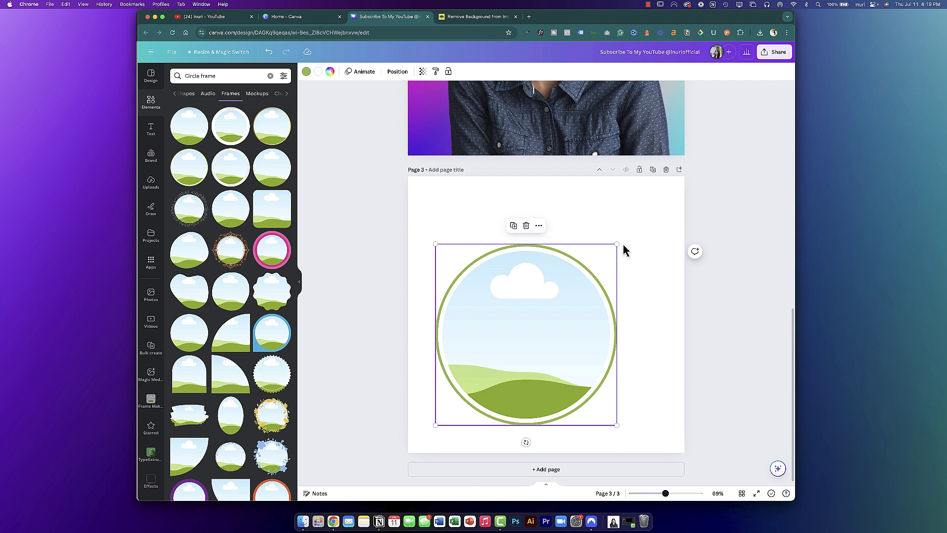
left_click_drag(617, 242, 687, 214)
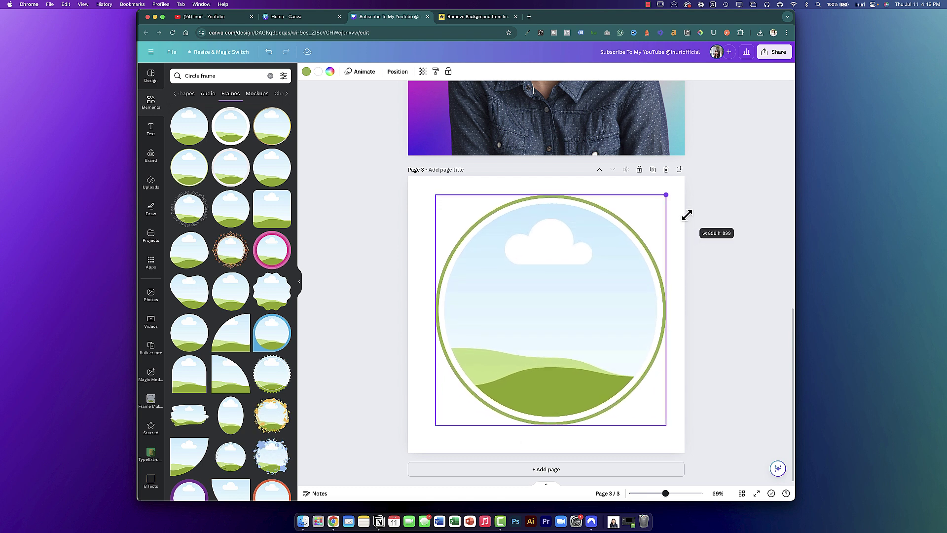
left_click_drag(566, 298, 568, 307)
left_click(707, 297)
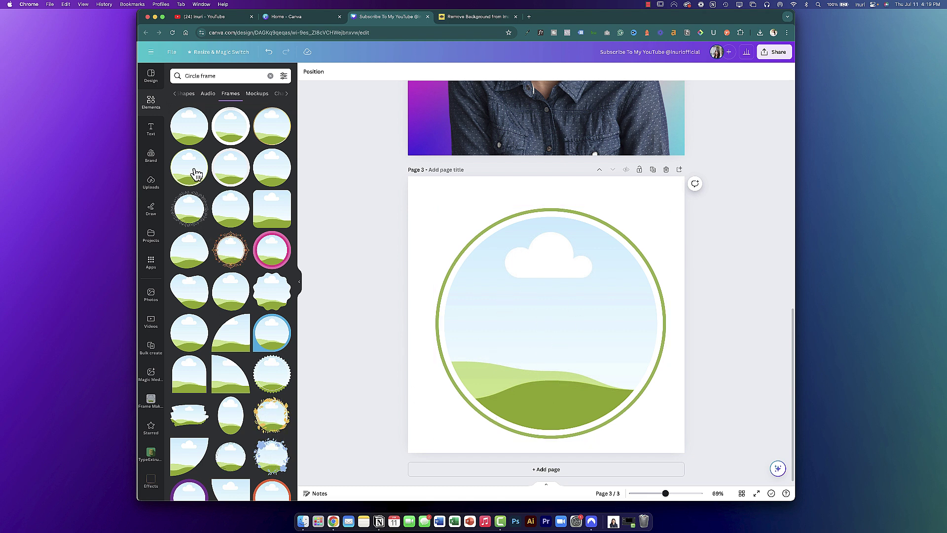
- Fill the circle frame with the uploaded gradient-background portrait and enlarge the frame slightly so it sits centered on the page
left_click(151, 183)
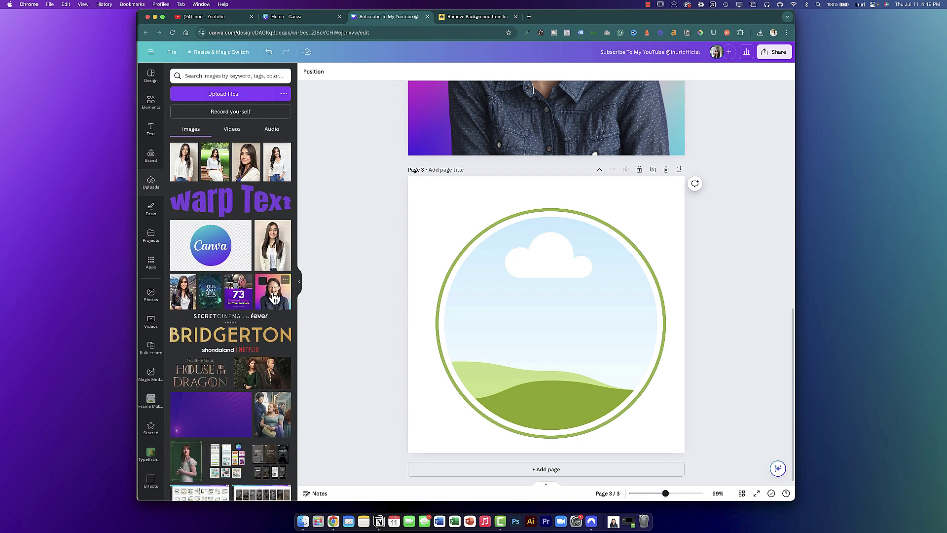
left_click_drag(275, 298, 500, 310)
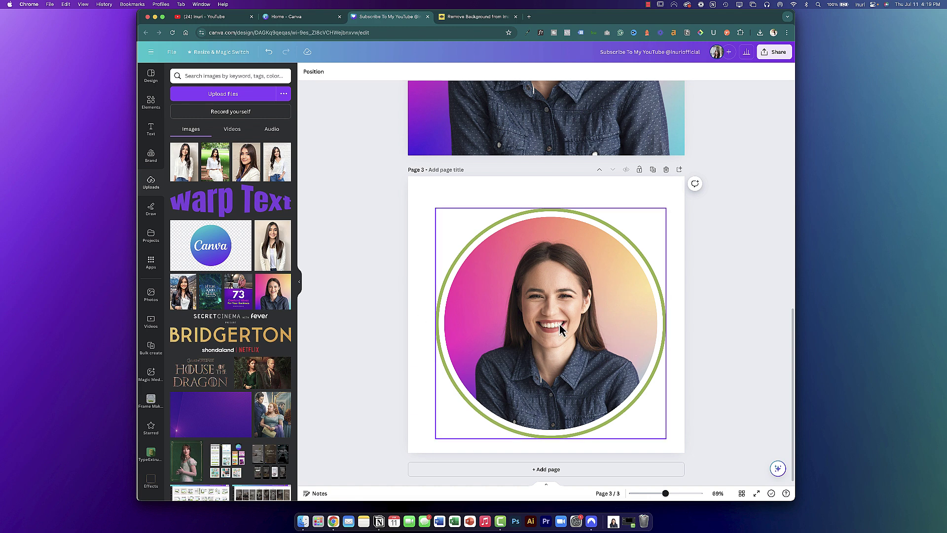
left_click(559, 288)
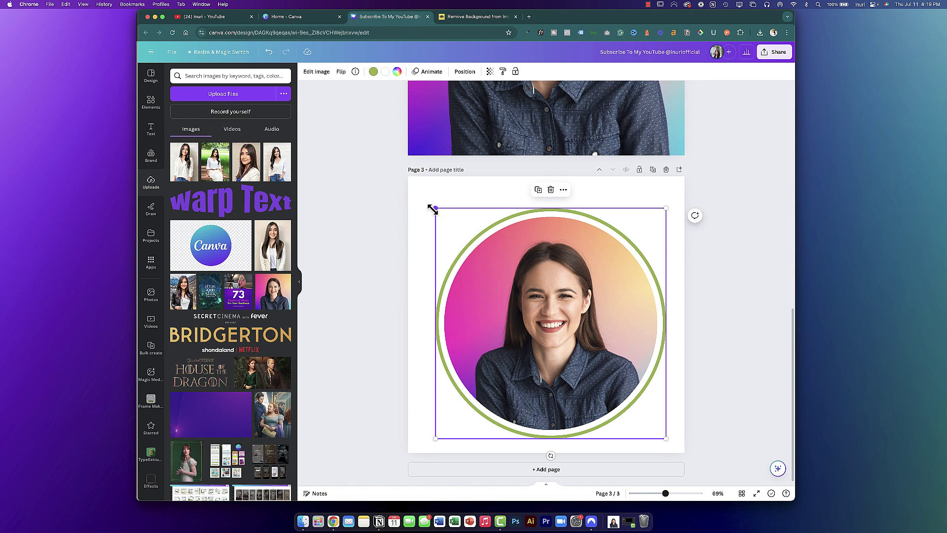
left_click_drag(433, 210, 427, 200)
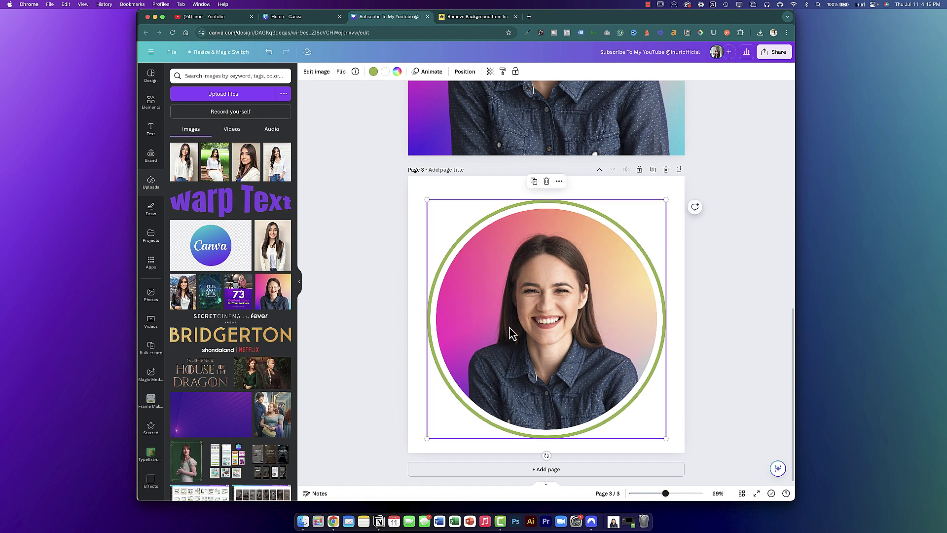
- Enlarge the portrait inside the circle frame's crop and center it so the head and shoulders fill the circle
double_click(545, 303)
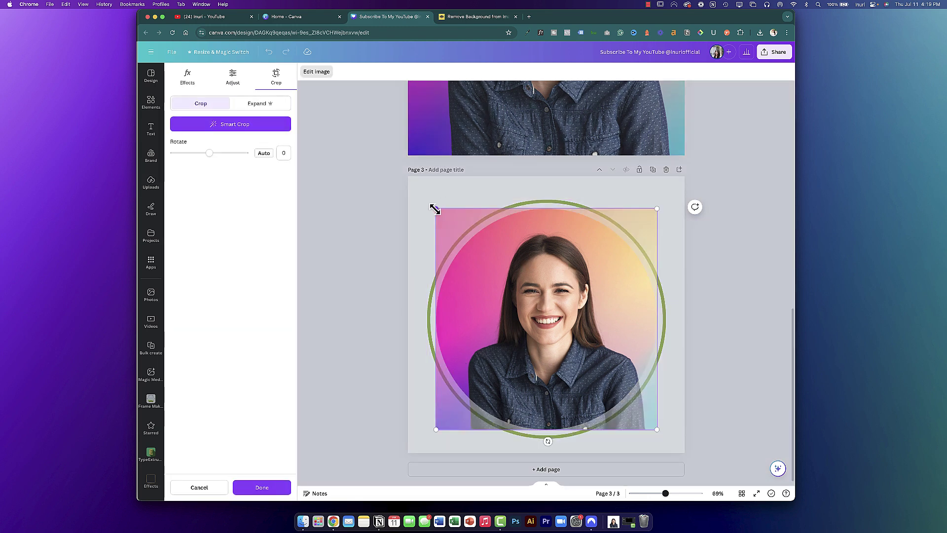
left_click_drag(434, 209, 354, 190)
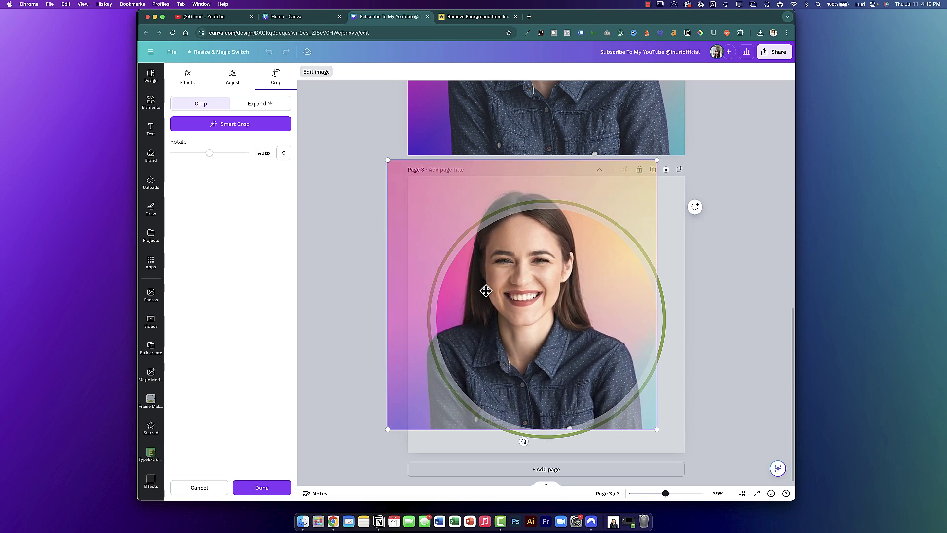
left_click_drag(494, 283, 521, 283)
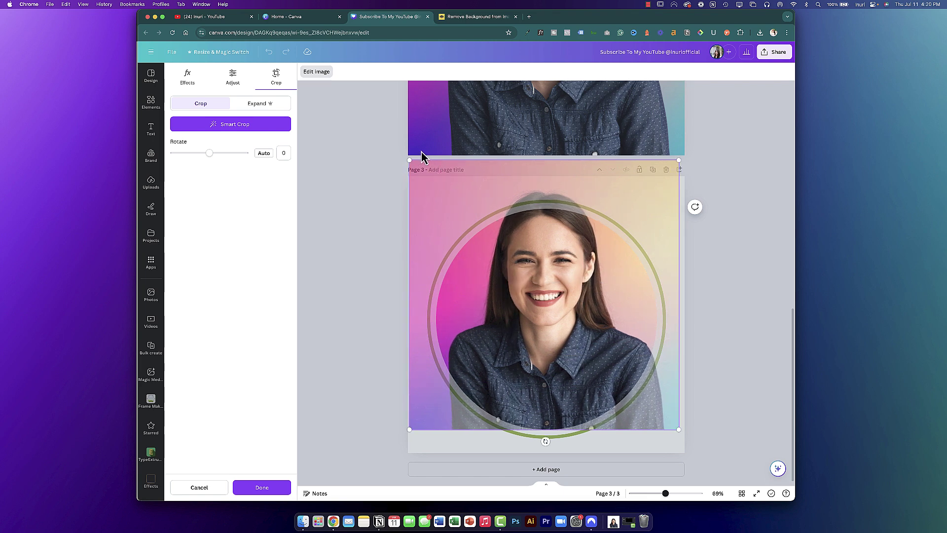
left_click_drag(410, 160, 397, 154)
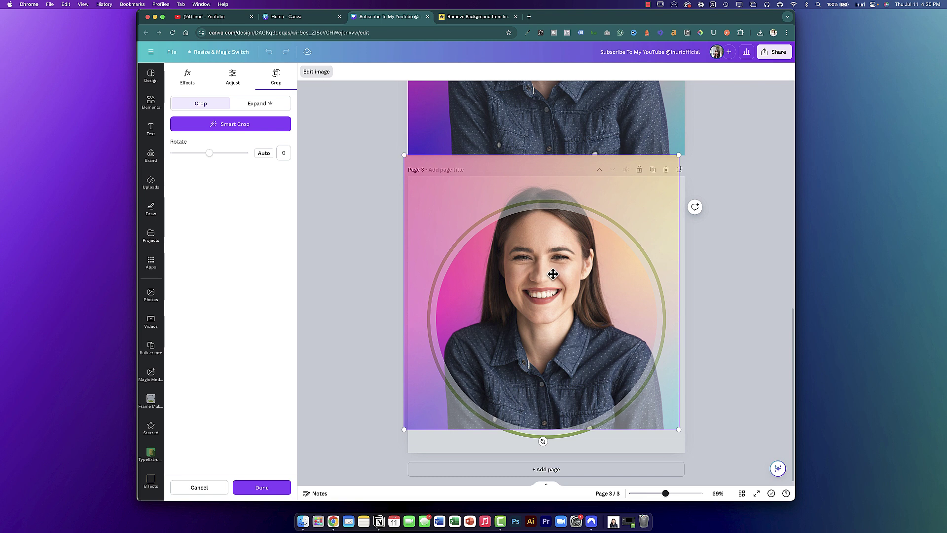
left_click_drag(543, 274, 545, 275)
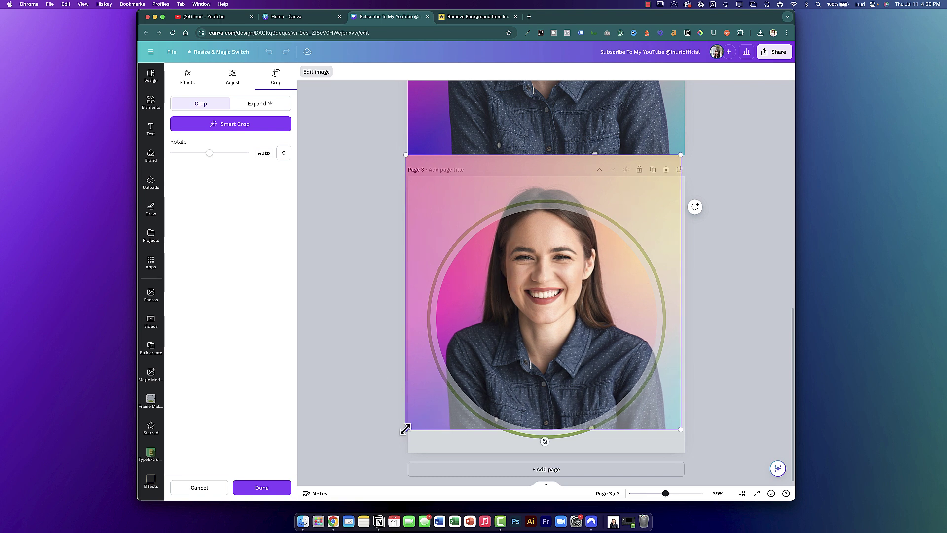
left_click_drag(404, 429, 396, 431)
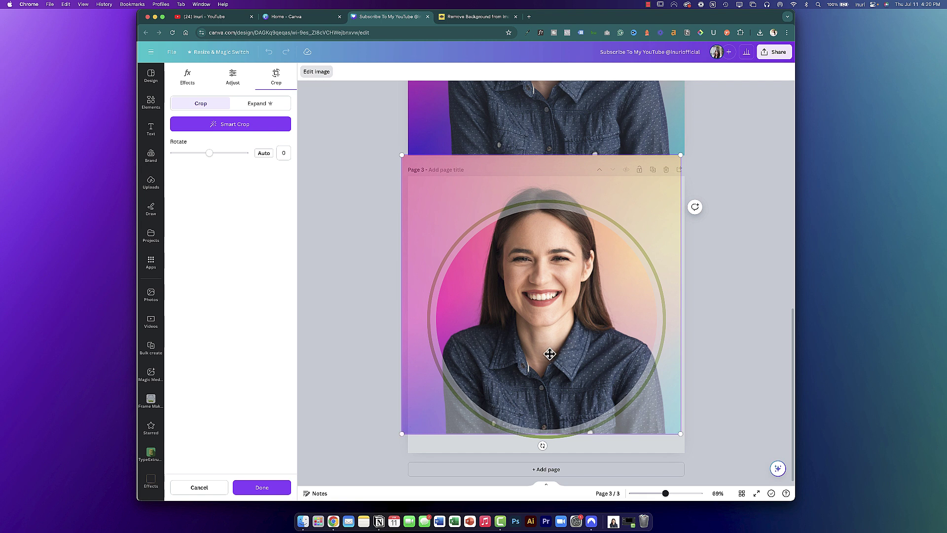
left_click_drag(555, 353, 557, 353)
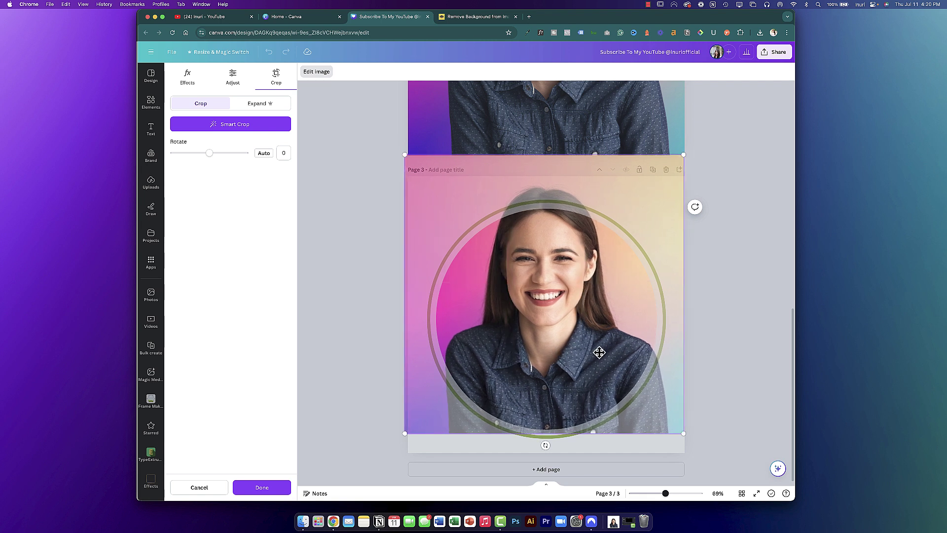
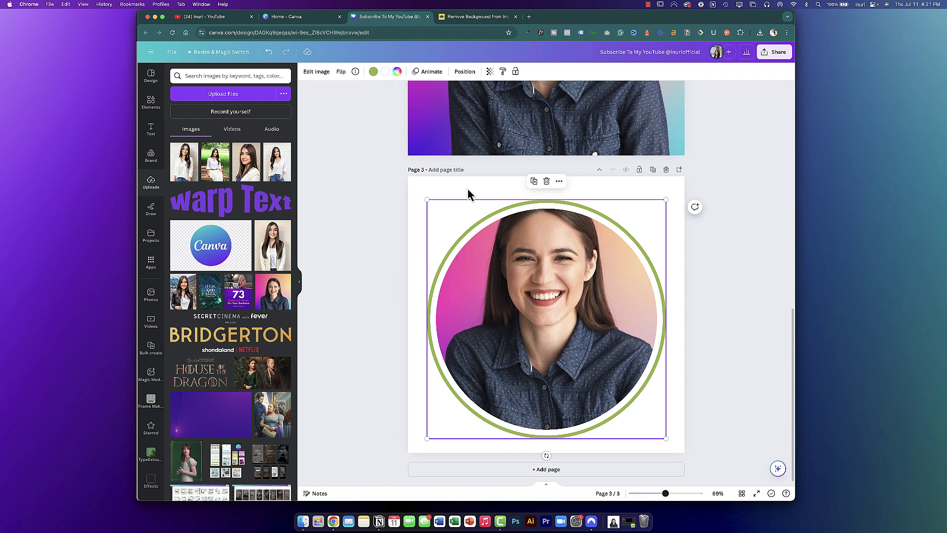
- Recolor the frame's green outer ring to #FE5BA3, sampled from the pink area of the portrait's background
left_click(373, 71)
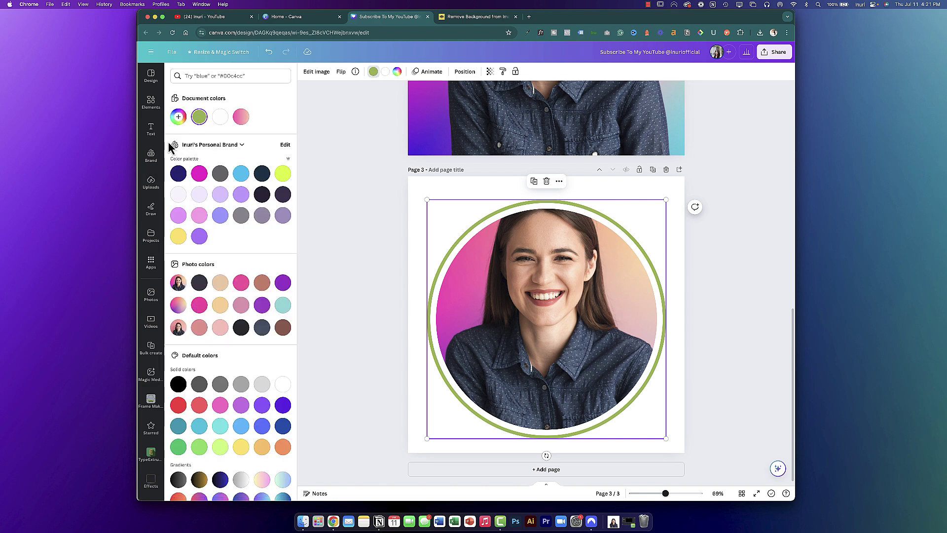
left_click(202, 119)
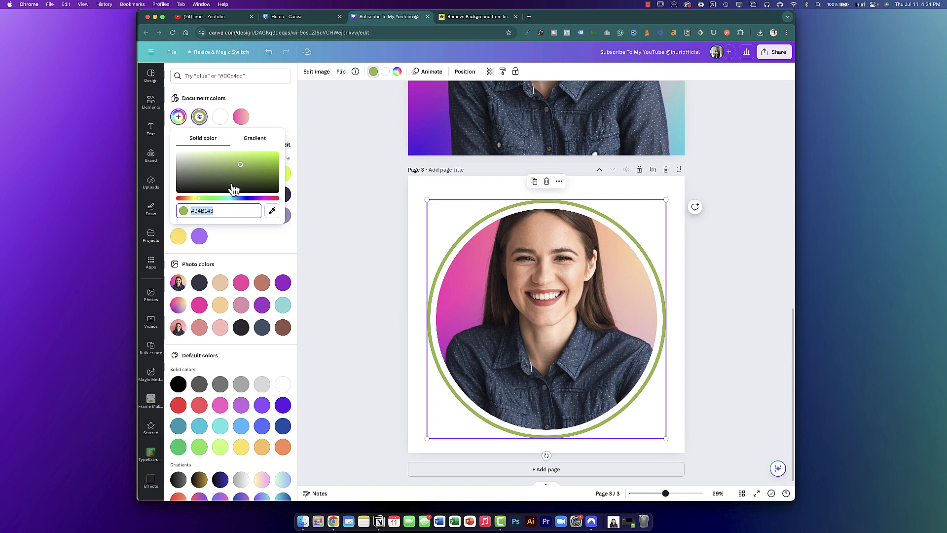
left_click(272, 212)
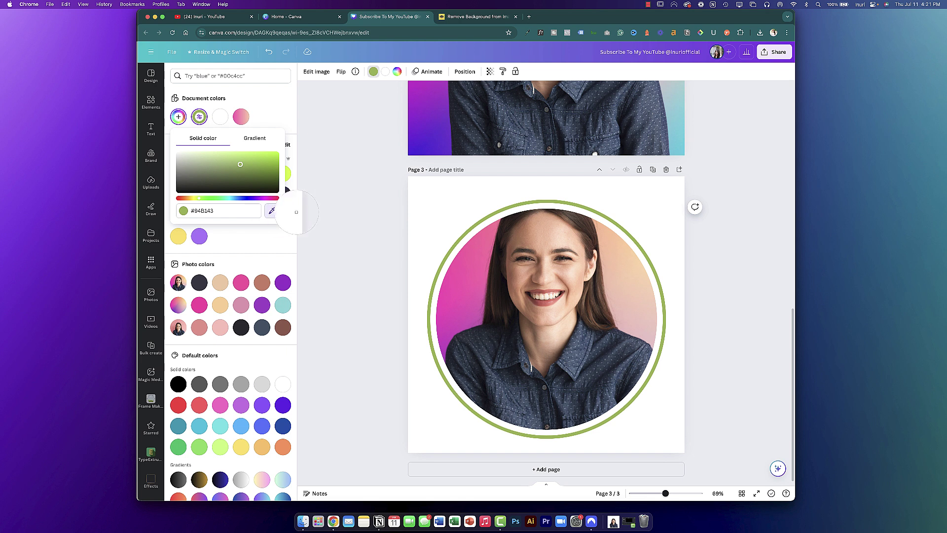
left_click(470, 269)
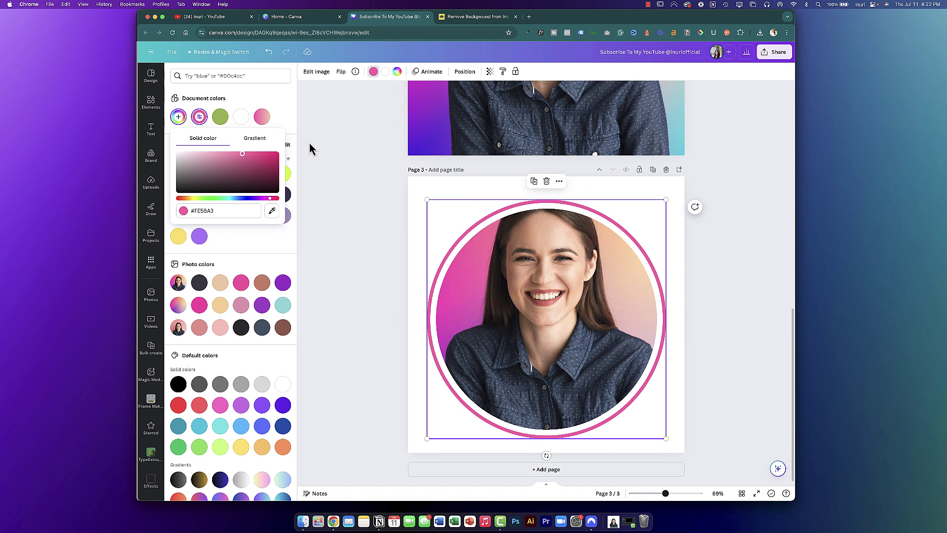
- Turn the outer ring's color into a gradient ending in #FBCAA2, sampled from the peach area of the portrait's background
left_click(260, 143)
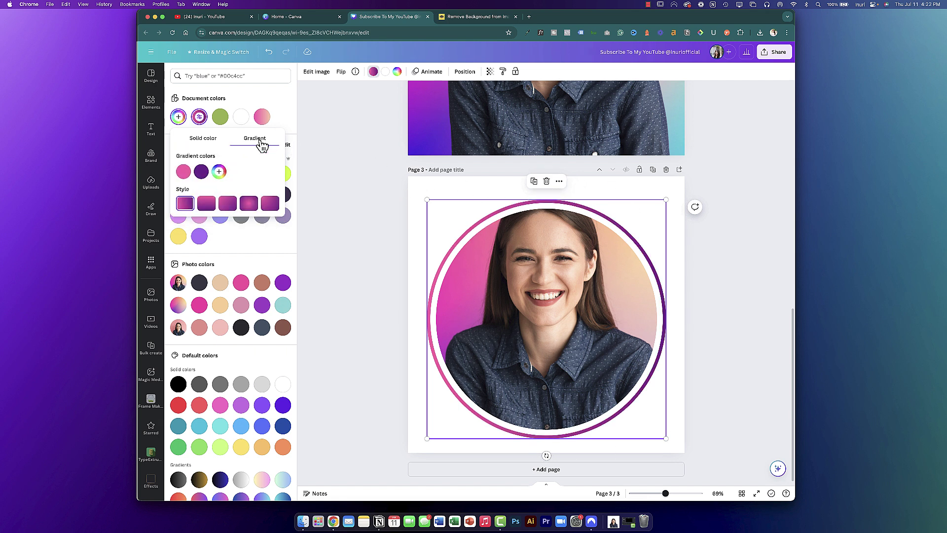
left_click(201, 173)
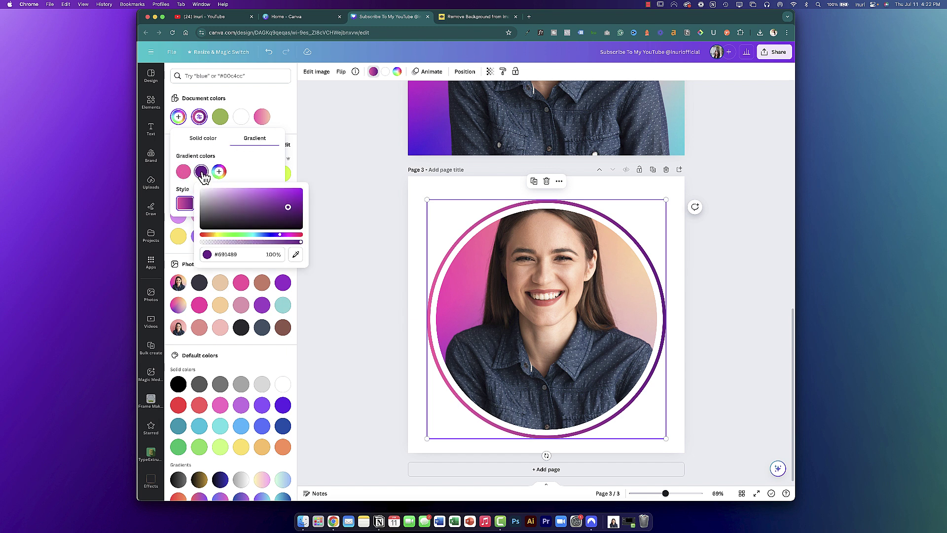
left_click(296, 254)
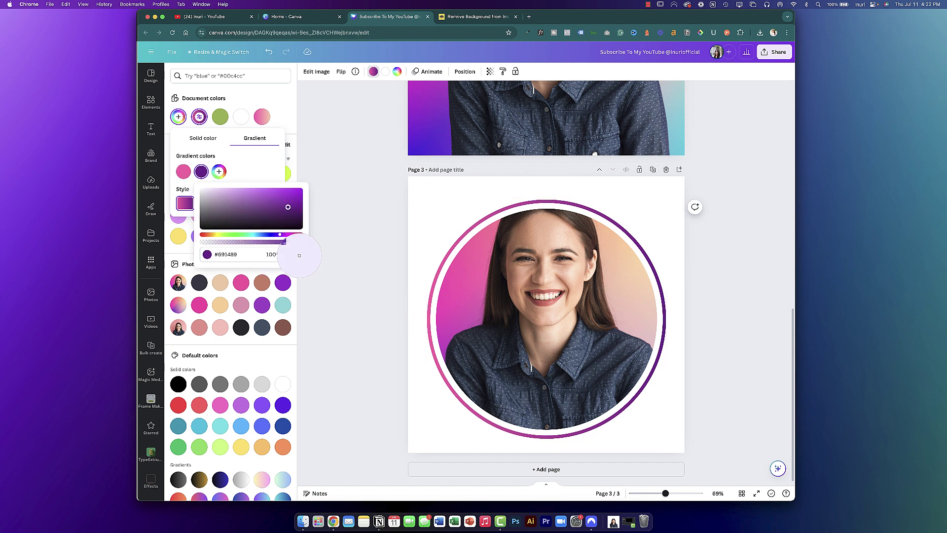
left_click(622, 264)
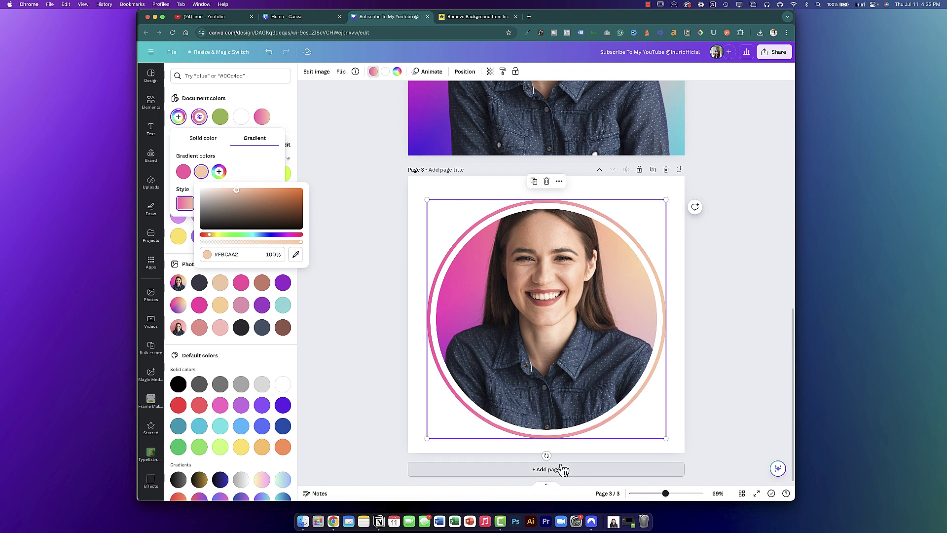
left_click(250, 167)
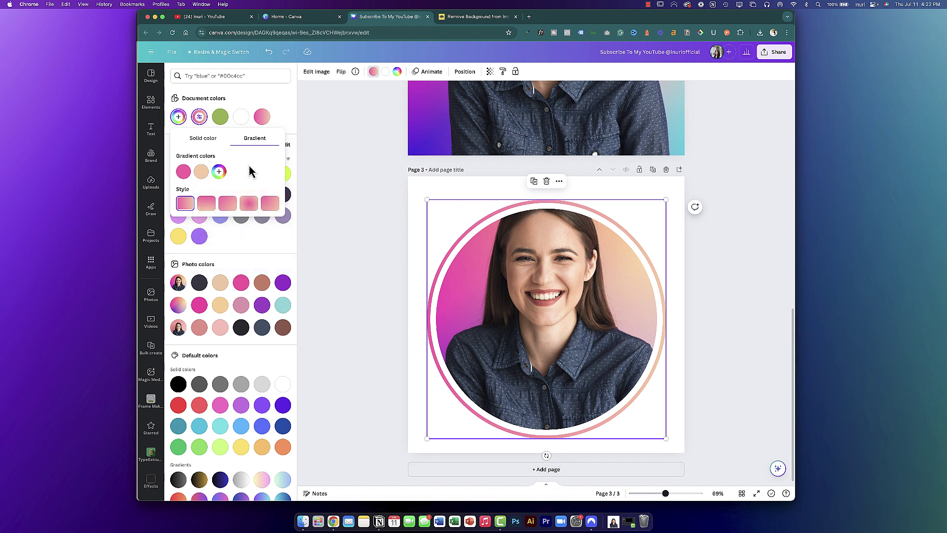
- Compare the other gradient styles on the outer ring and return to the linear 90° style
left_click(205, 210)
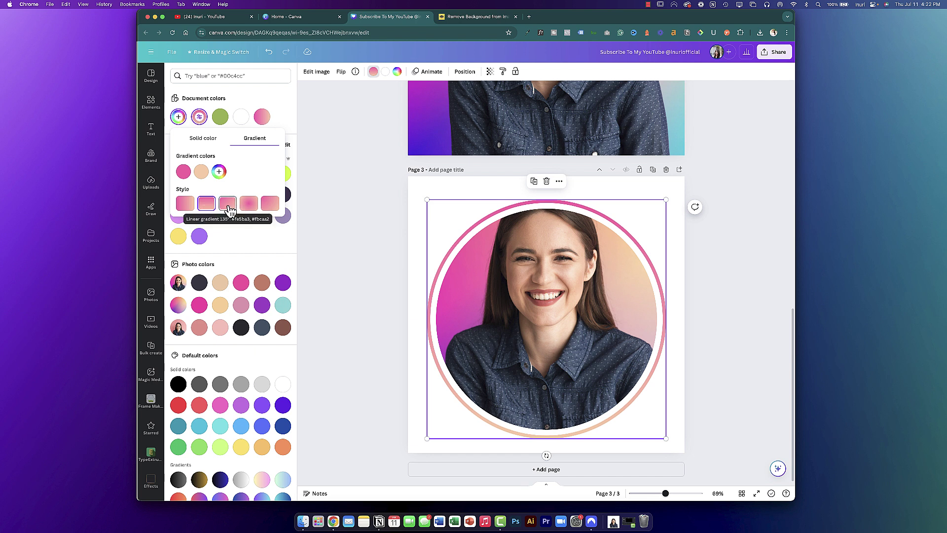
left_click(228, 208)
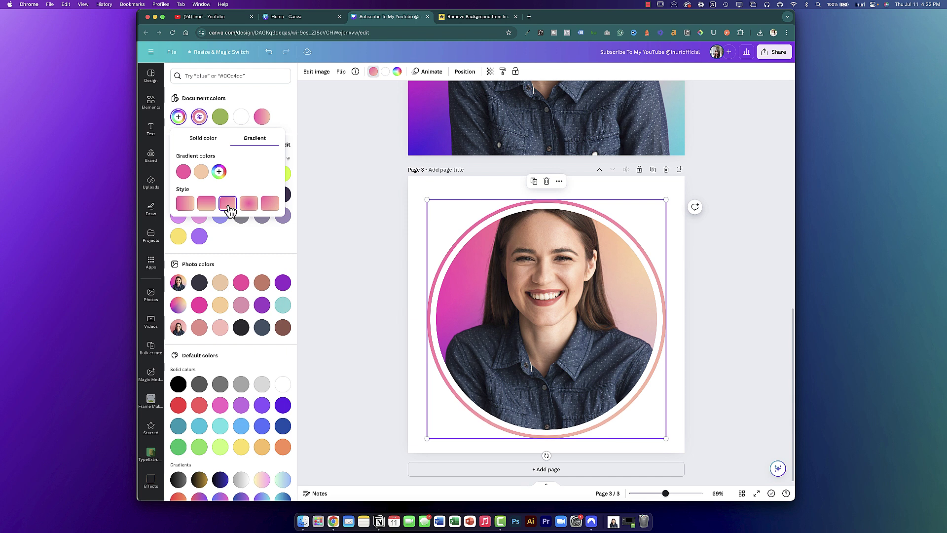
left_click(250, 208)
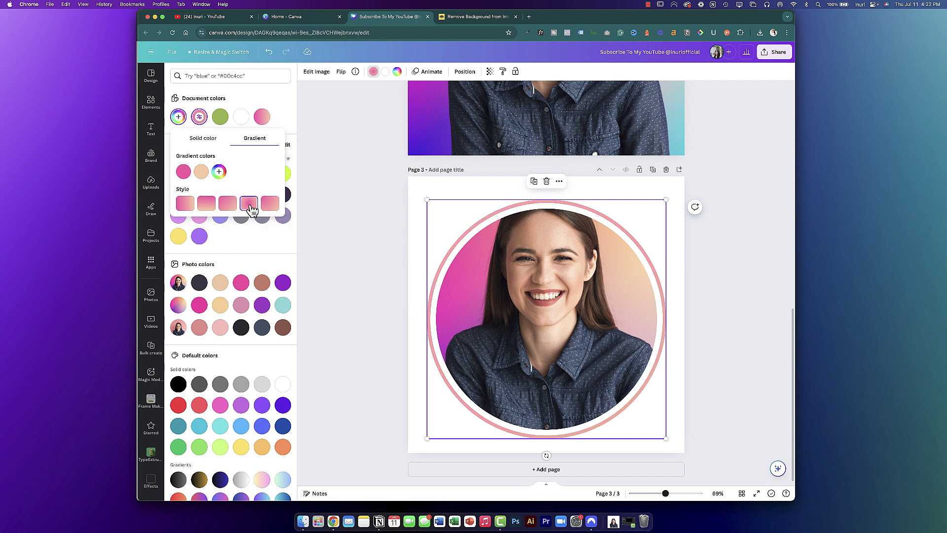
left_click(187, 210)
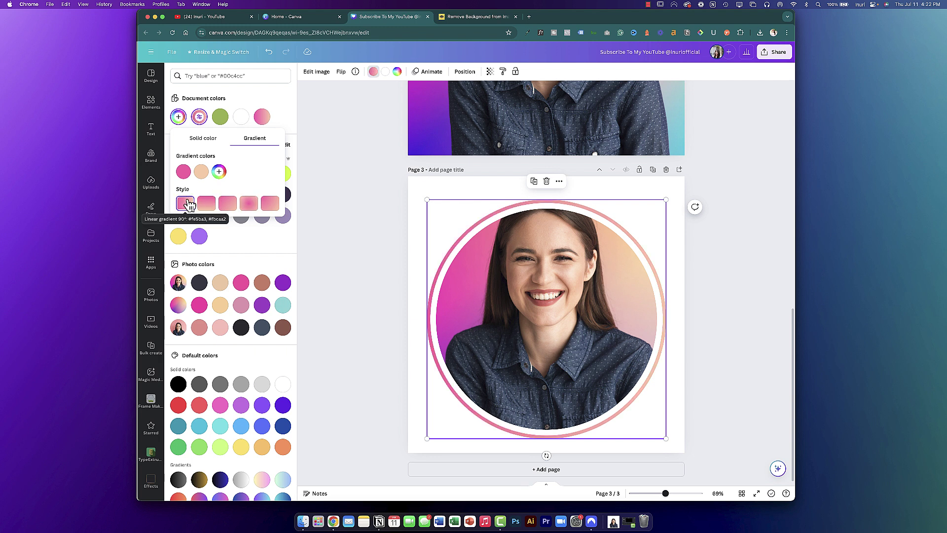
- Apply the pink-to-peach gradient from the document colors to the frame's white inner ring
left_click(386, 73)
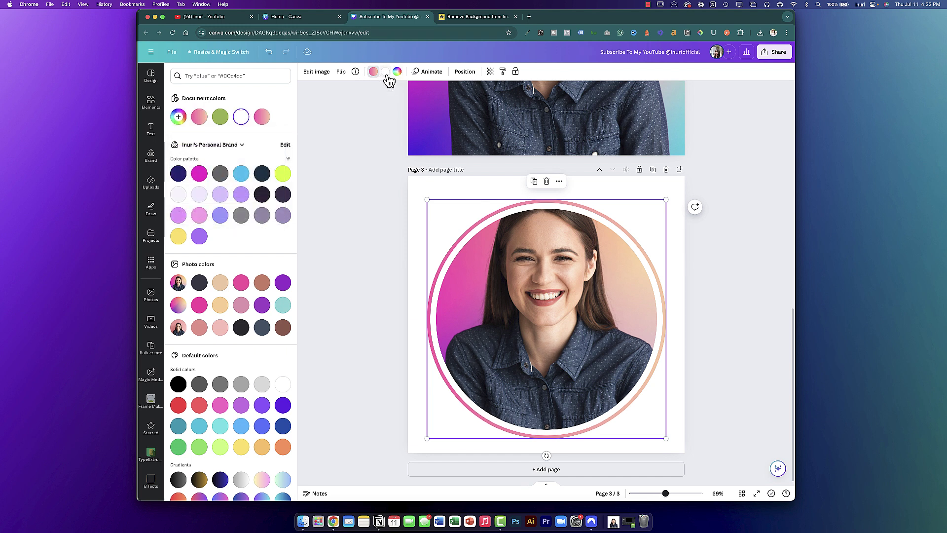
left_click(200, 119)
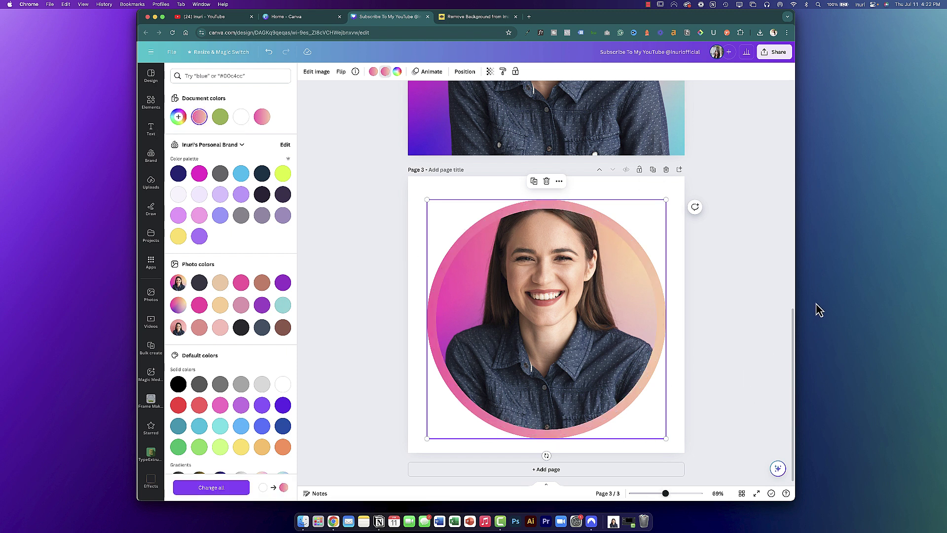
left_click(705, 360)
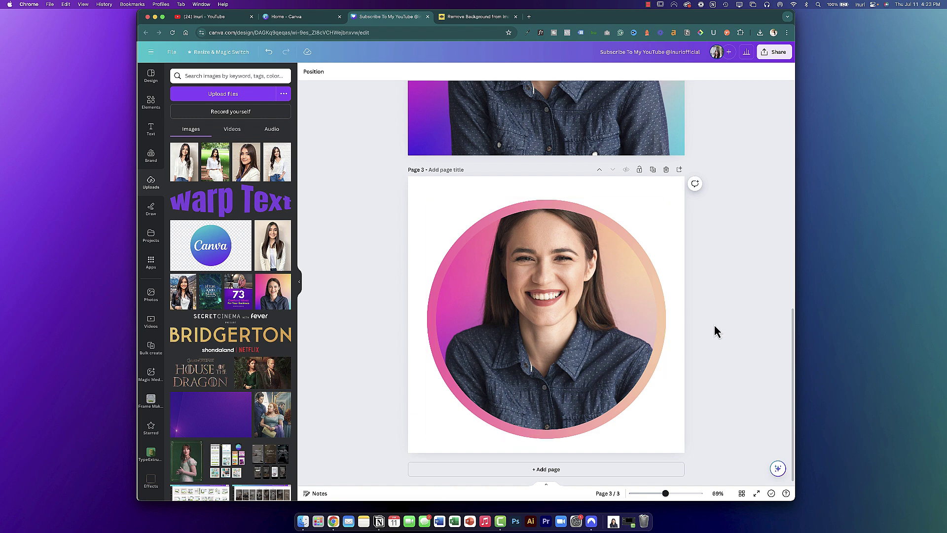
- Select the circular framed portrait on page 3 and lock it in place
left_click_drag(712, 333, 620, 323)
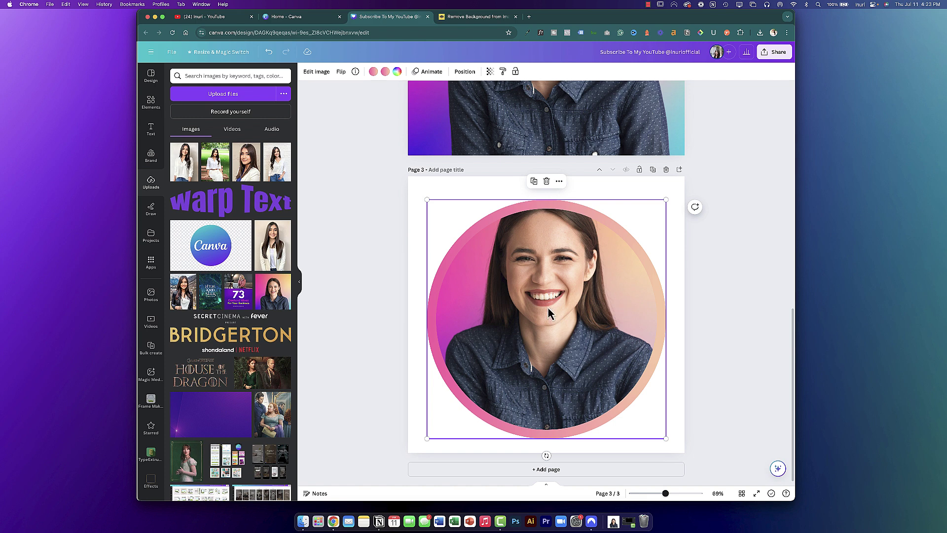
left_click_drag(729, 324, 557, 329)
left_click(515, 73)
left_click(408, 72)
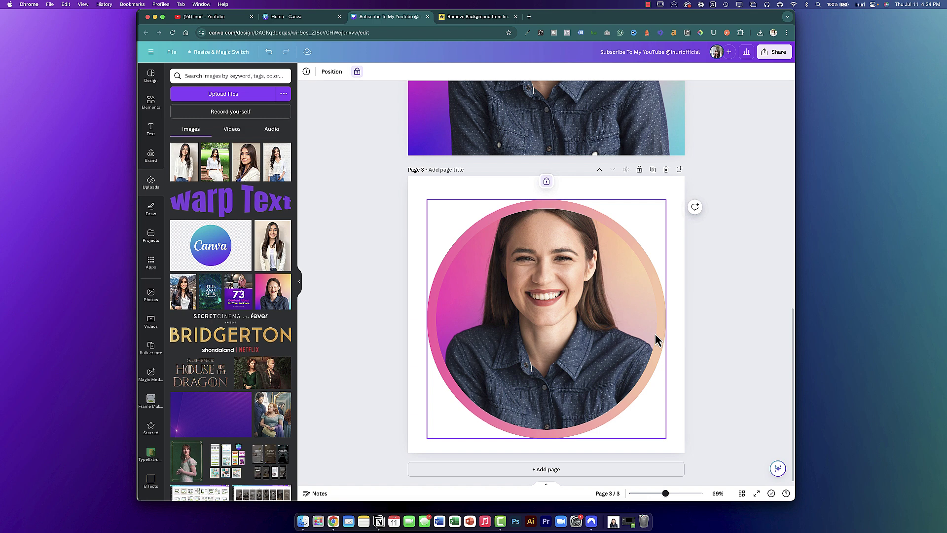
- Add the uploaded gradient-background portrait on top of the circle frame and remove its background with BG Remover
left_click(273, 301)
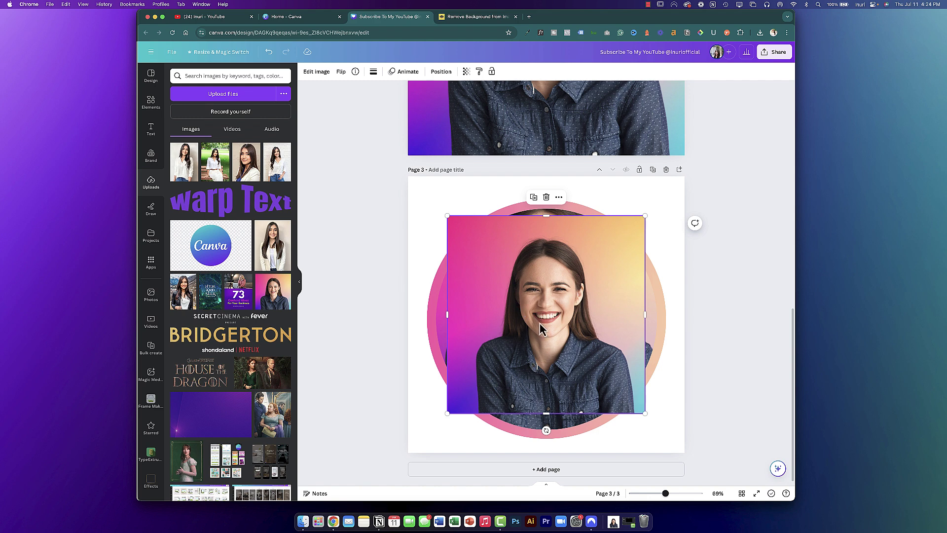
left_click(318, 72)
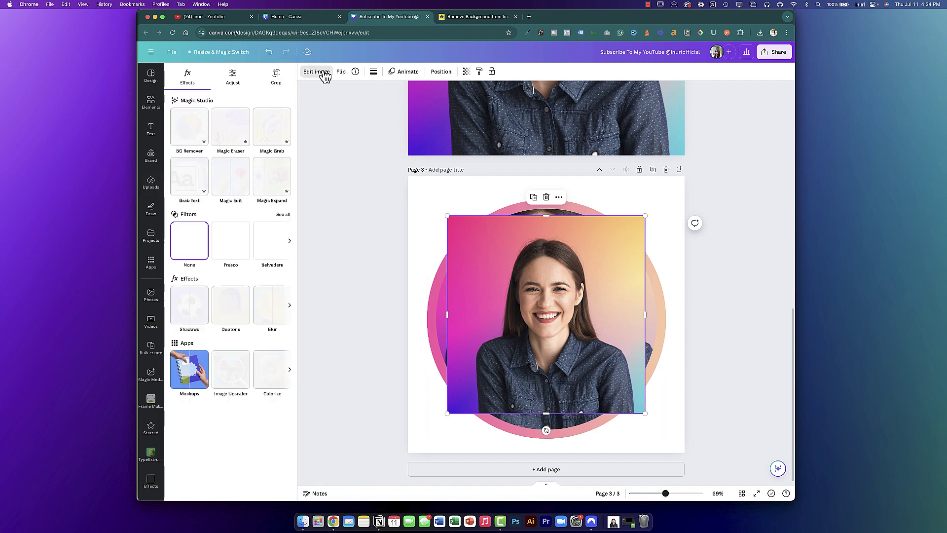
left_click(182, 140)
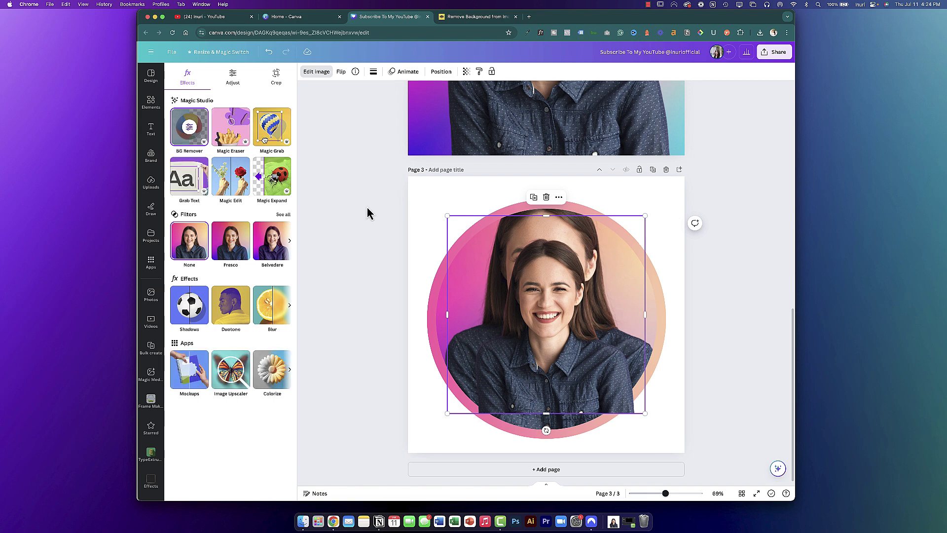
- Enlarge and position the cutout portrait so it lines up exactly with the portrait inside the circle frame
left_click_drag(446, 414, 392, 432)
left_click_drag(482, 396, 481, 373)
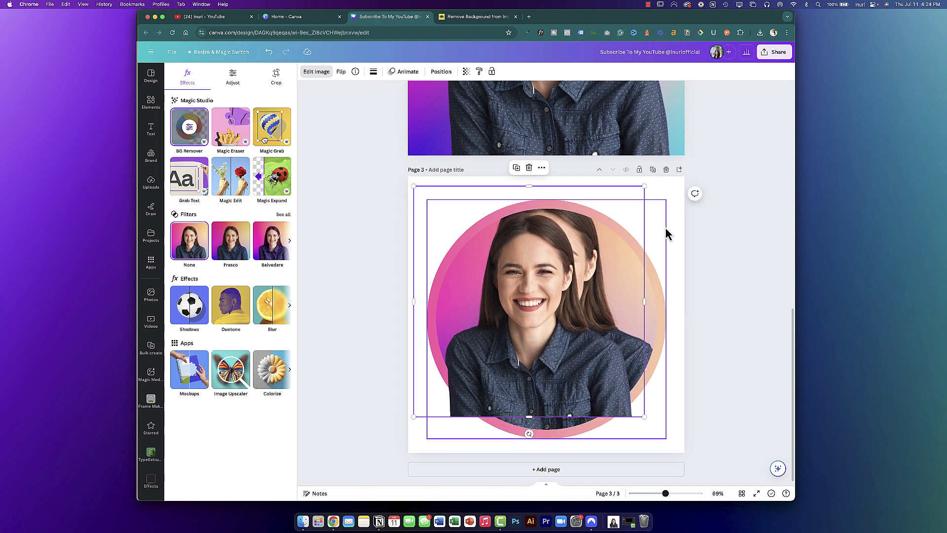
left_click_drag(643, 185, 703, 177)
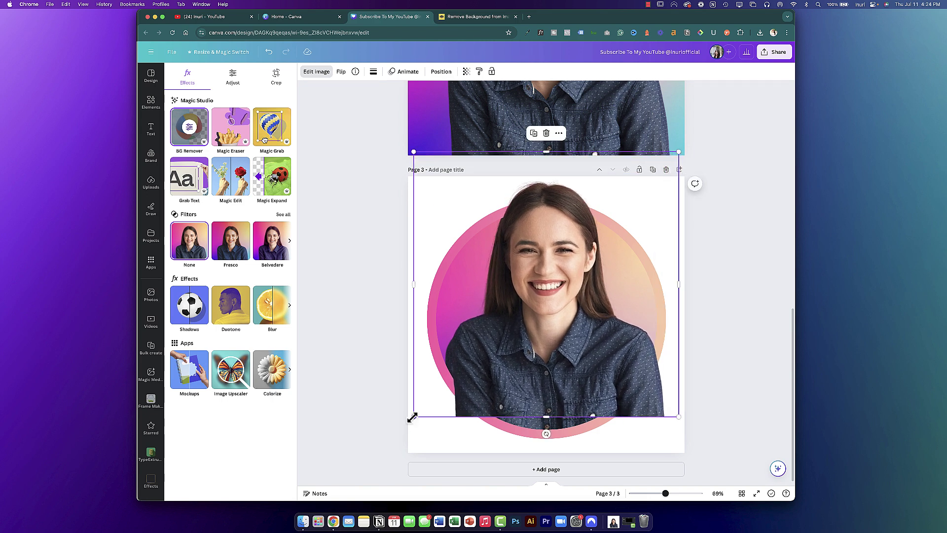
mouse_move(413, 417)
left_mouse_down()
mouse_move(397, 422)
mouse_move(405, 424)
left_mouse_up()
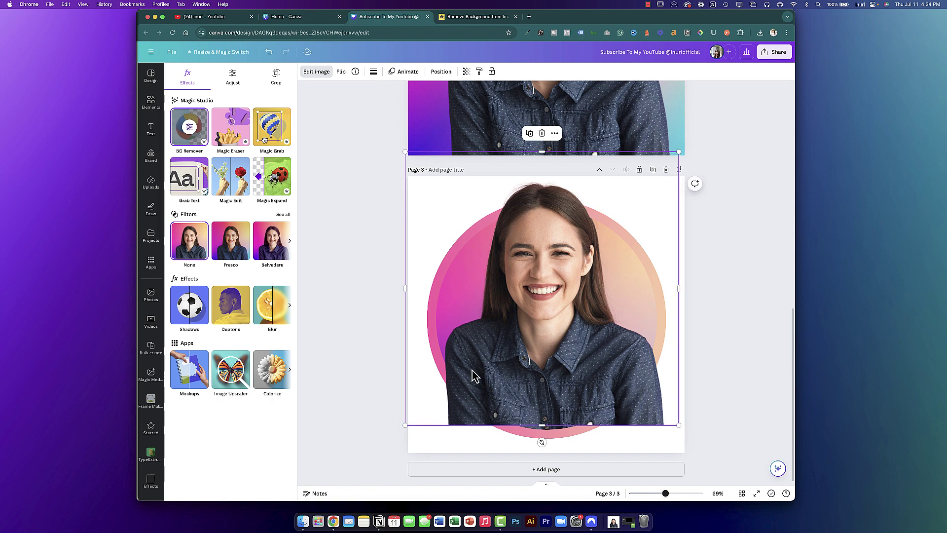
left_click_drag(472, 370, 471, 374)
left_click_drag(471, 373, 473, 374)
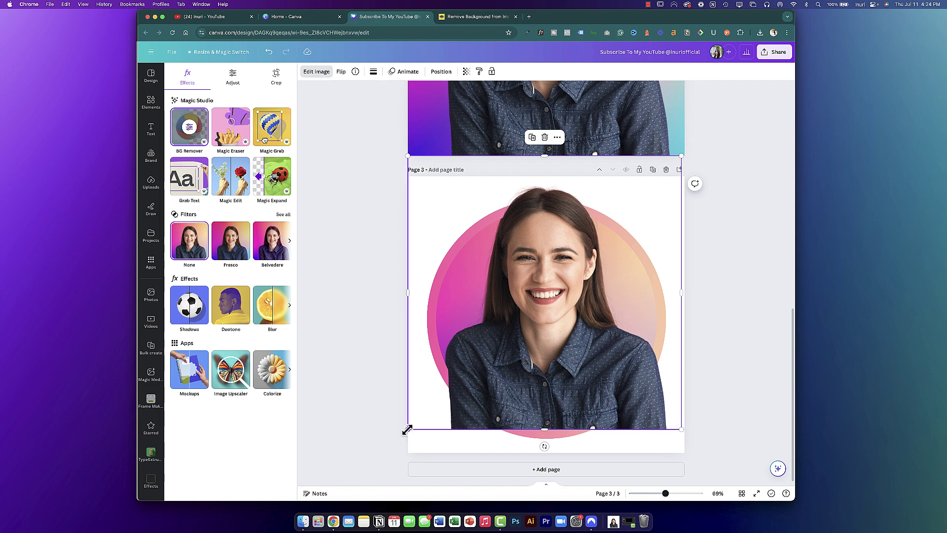
left_click_drag(408, 429, 402, 430)
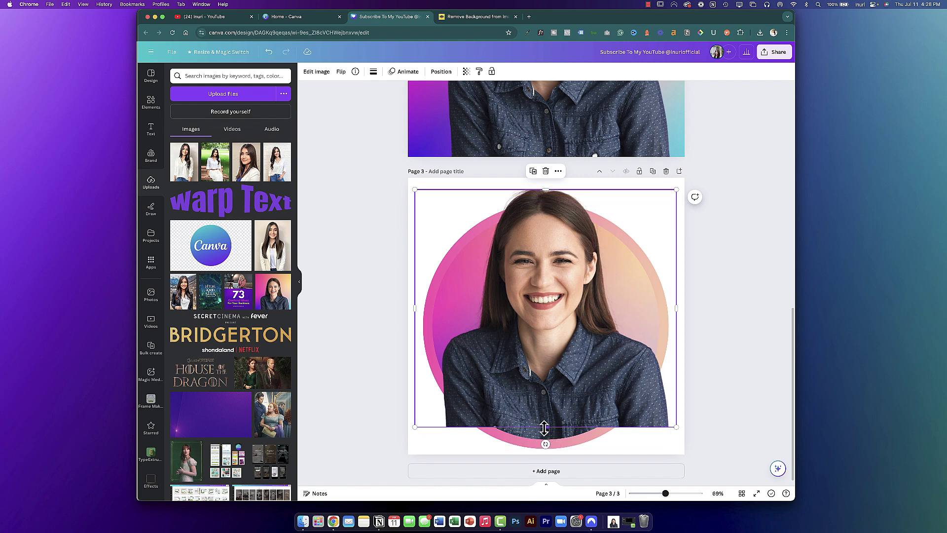
- Crop the cutout's bottom and both sides inside the circle, keeping the full head extending above the ring
left_click_drag(544, 428, 545, 377)
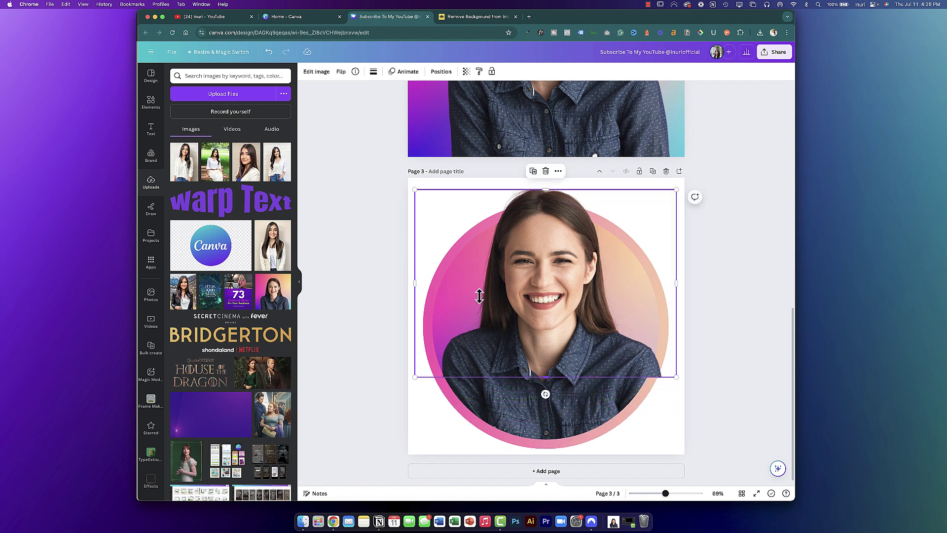
left_click_drag(413, 282, 459, 281)
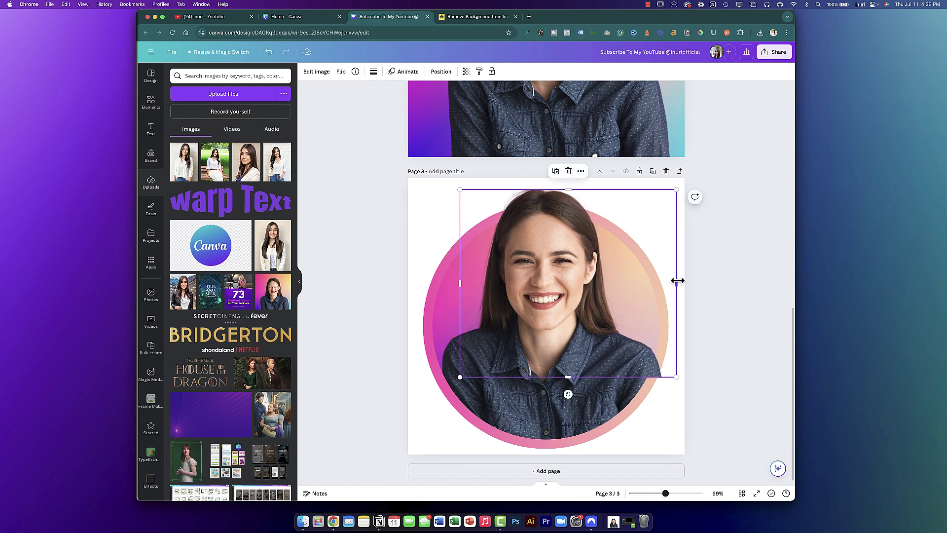
left_click_drag(677, 281, 622, 277)
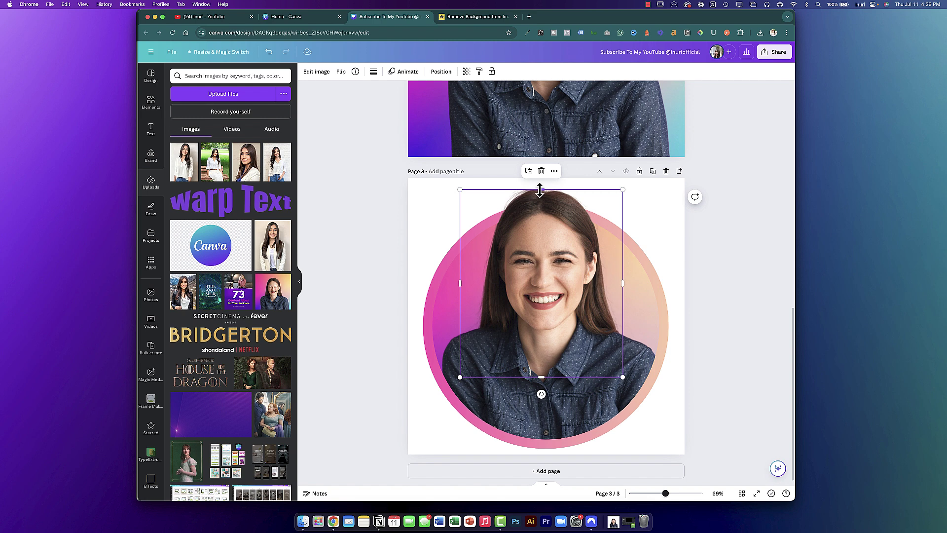
left_click_drag(540, 189, 541, 248)
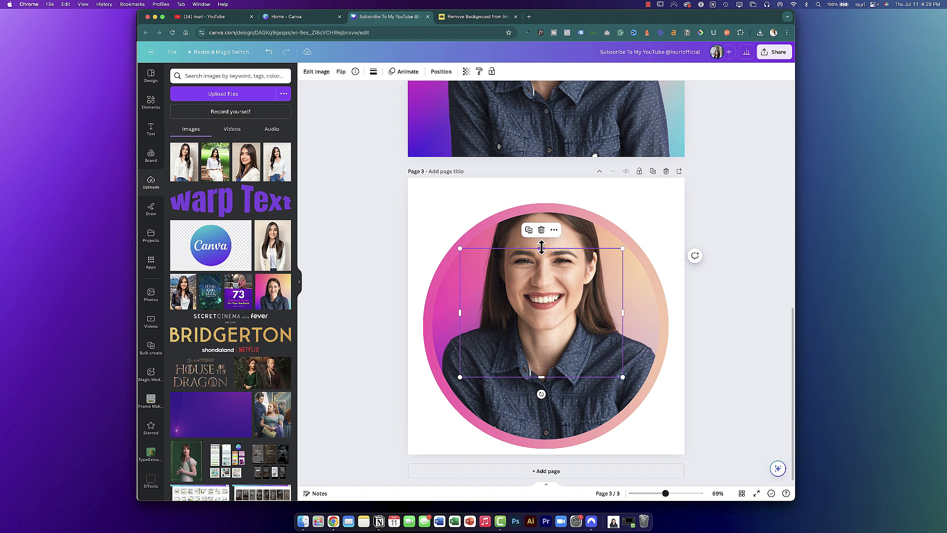
left_click_drag(541, 249, 542, 186)
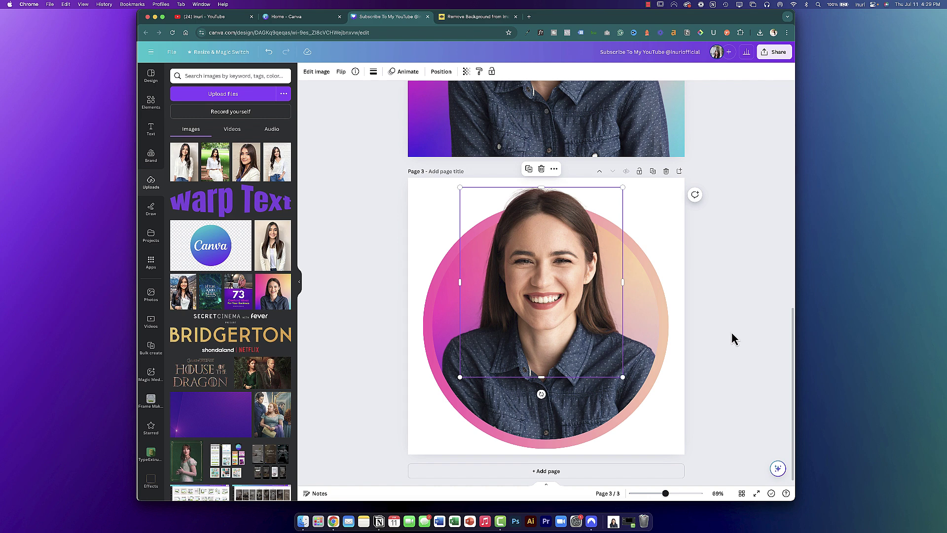
left_click(715, 351)
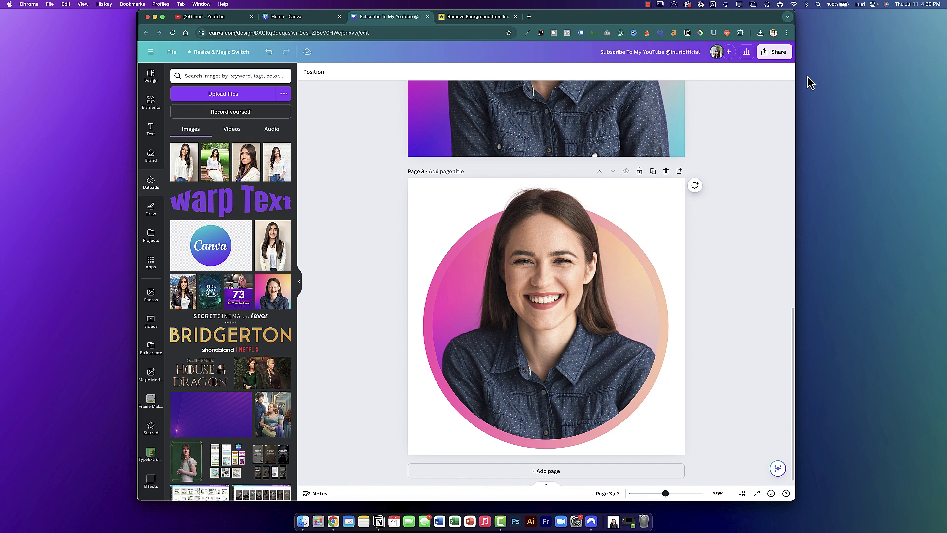
- Review the PNG download settings and the remove.bg page, and close the download settings without exporting
left_click(778, 53)
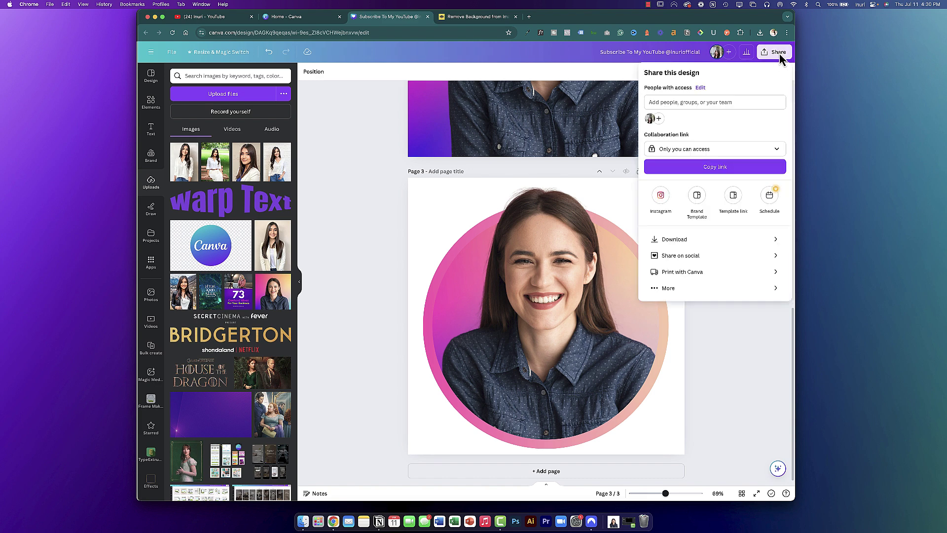
left_click(710, 246)
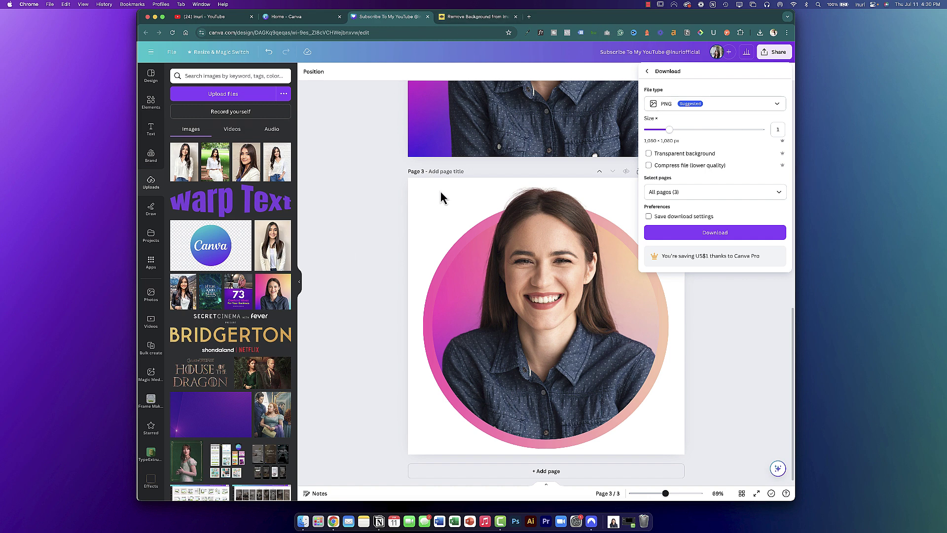
left_click(470, 20)
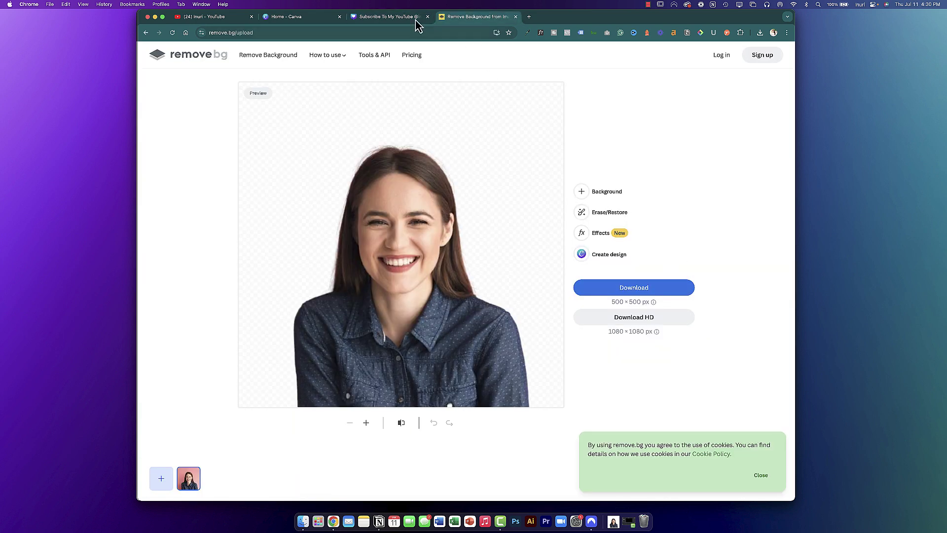
left_click(394, 20)
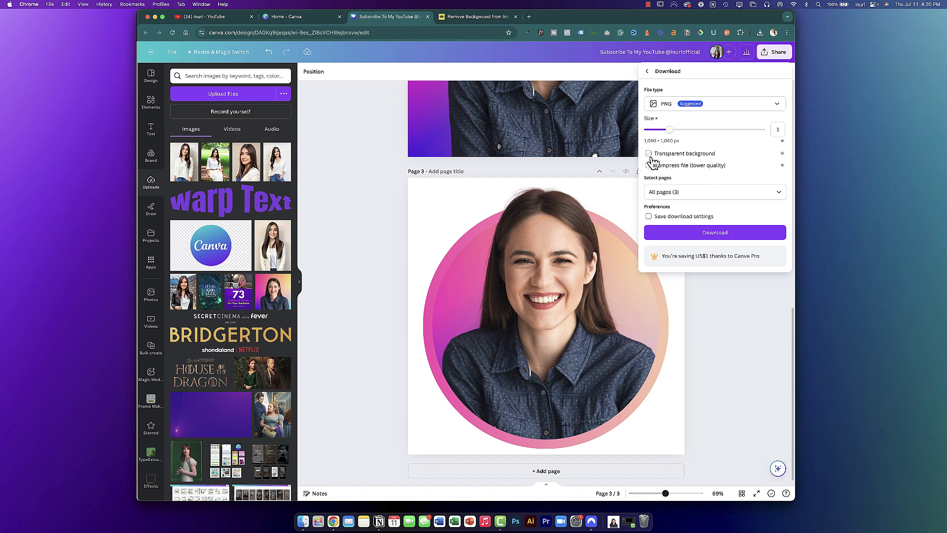
left_click(701, 348)
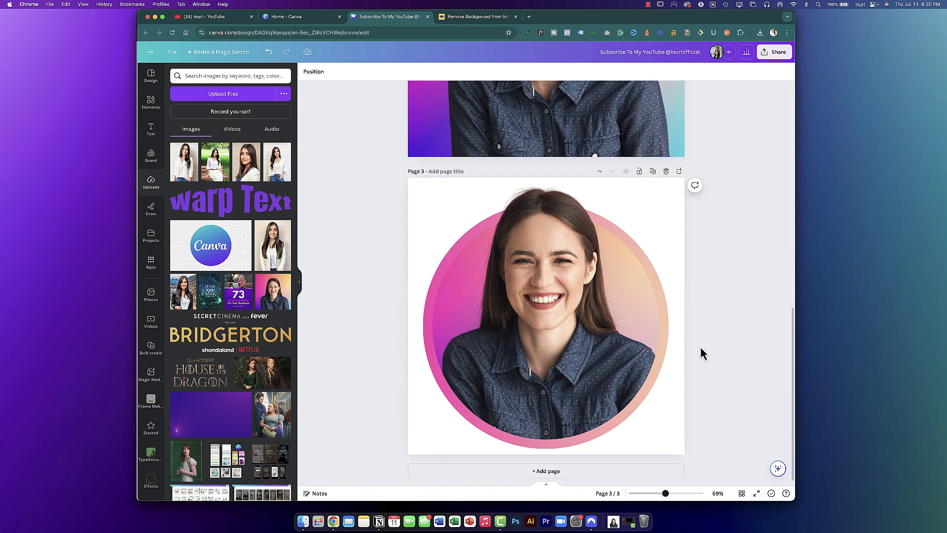